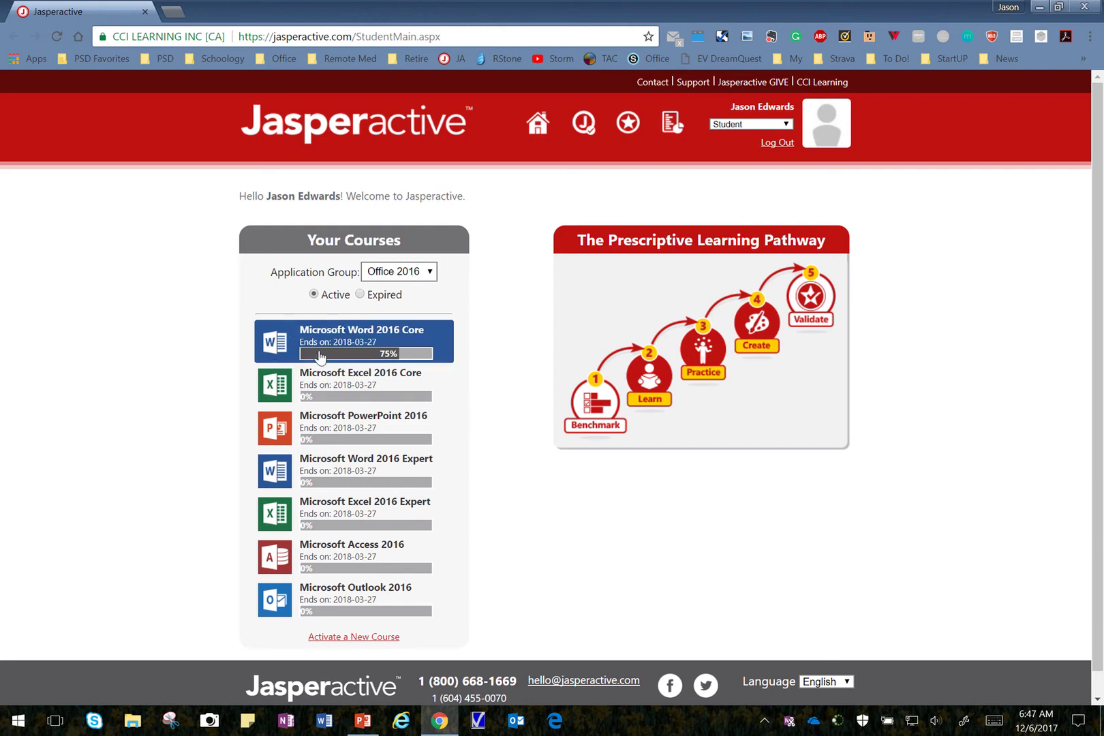
Open the Word 2016 Core course's Lesson 6 and start practising Using Table Styles.
click(385, 341)
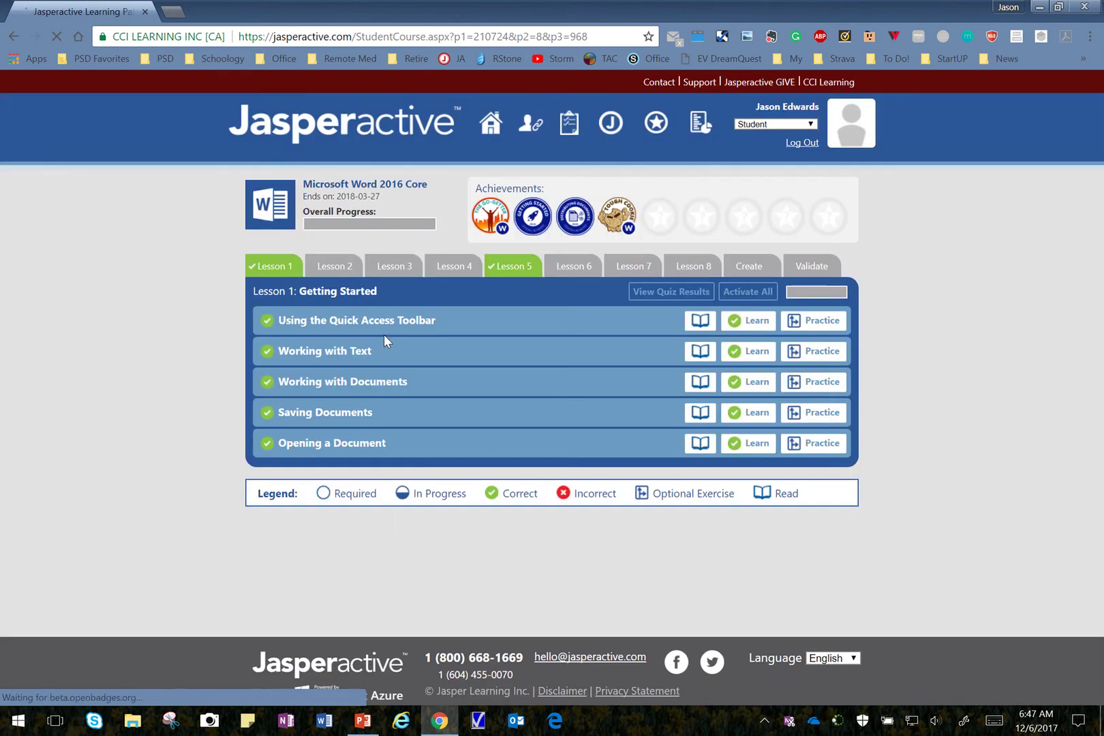
click(575, 269)
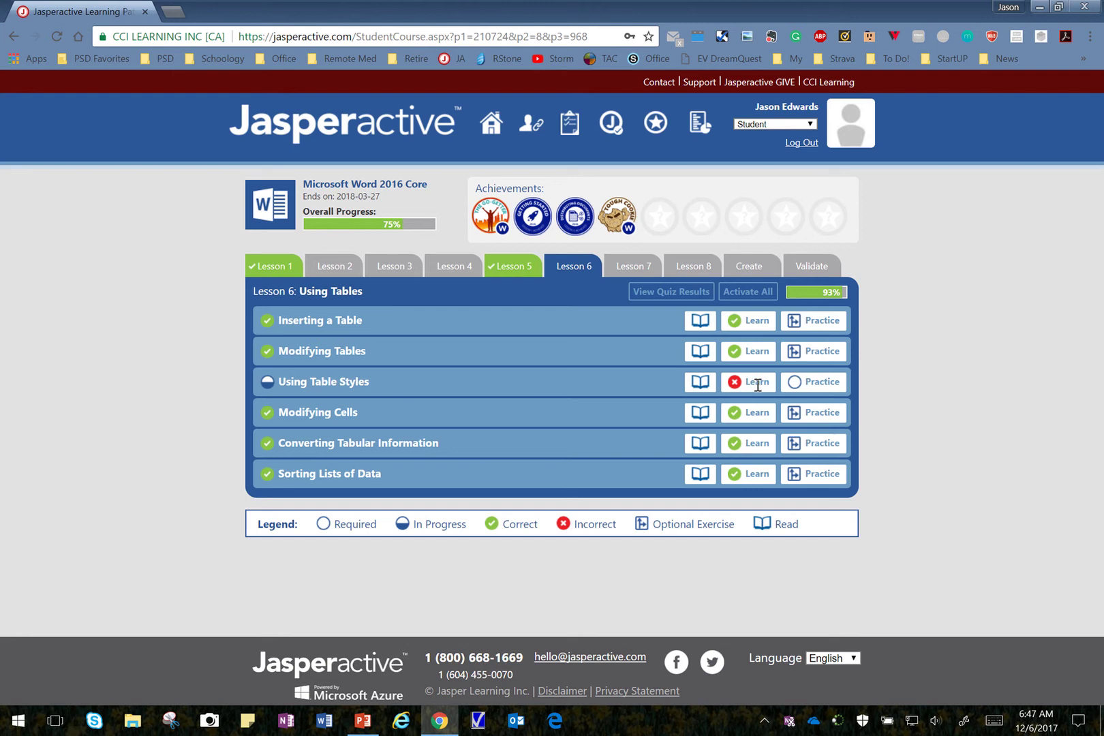
click(816, 390)
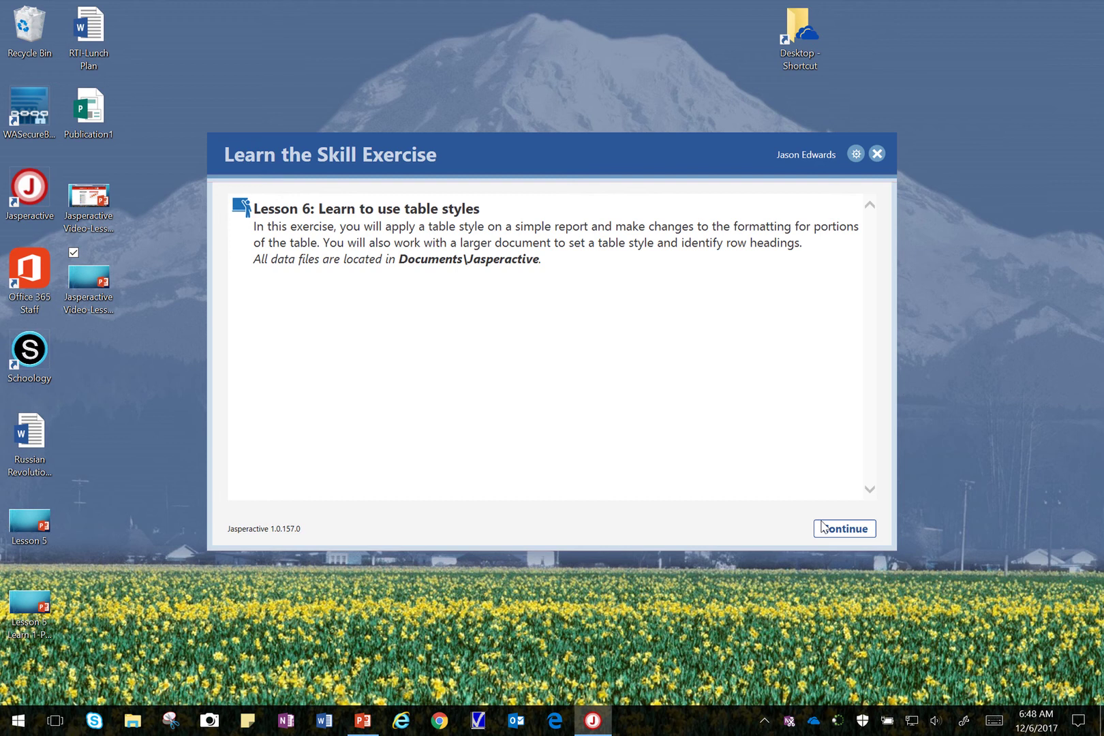
Begin the exercise and review the apply, open and modify table style task steps.
click(853, 530)
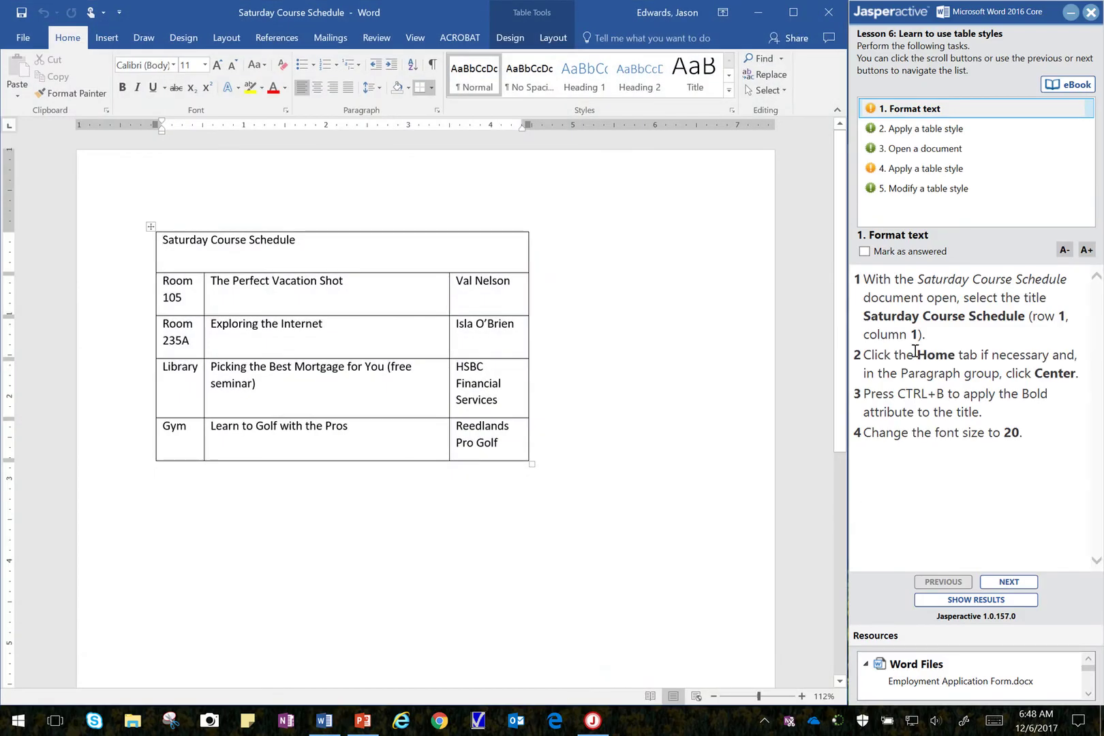
click(944, 129)
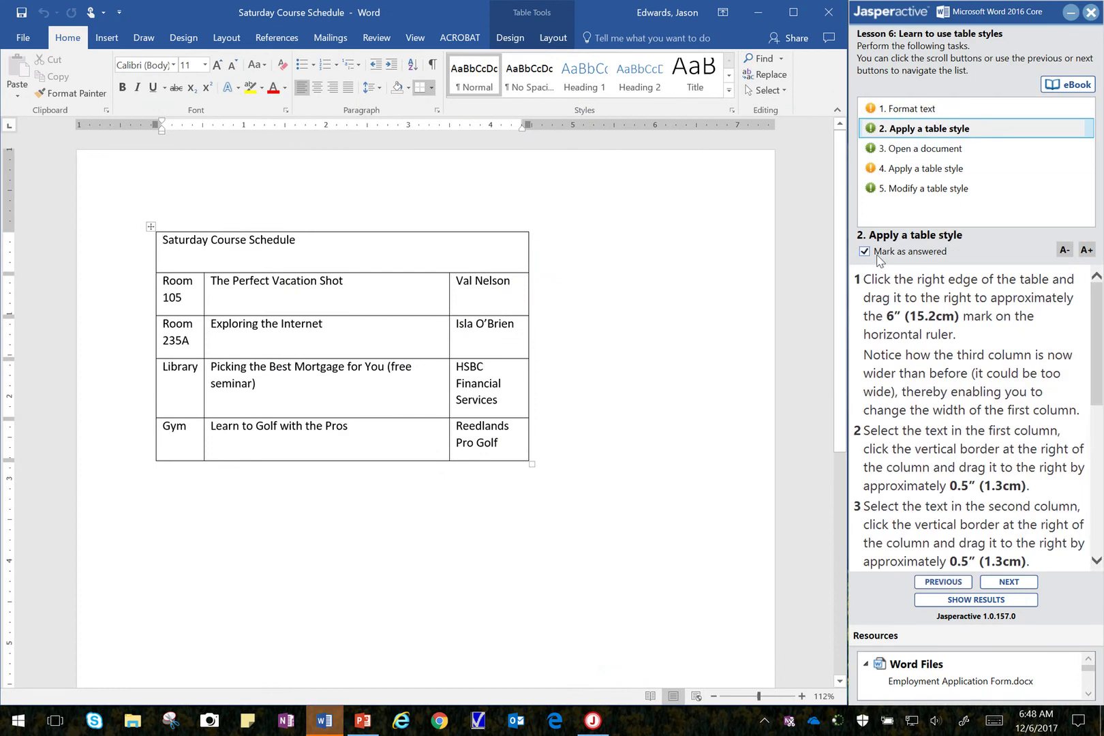
click(896, 149)
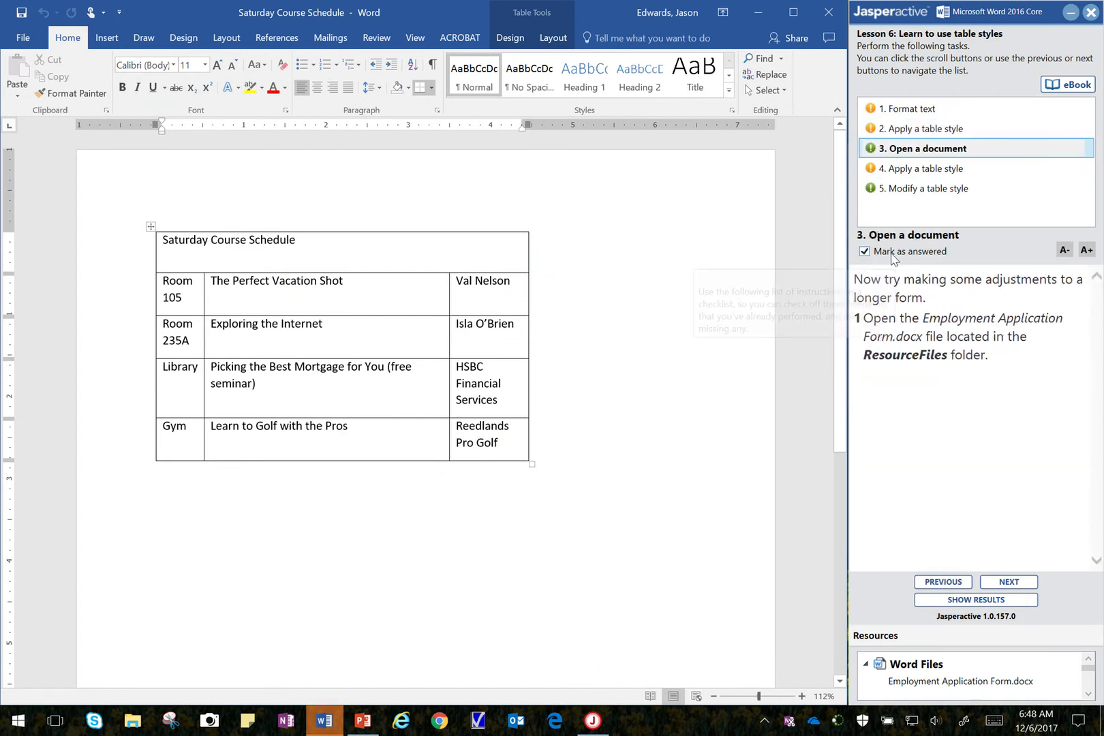
click(893, 194)
click(865, 252)
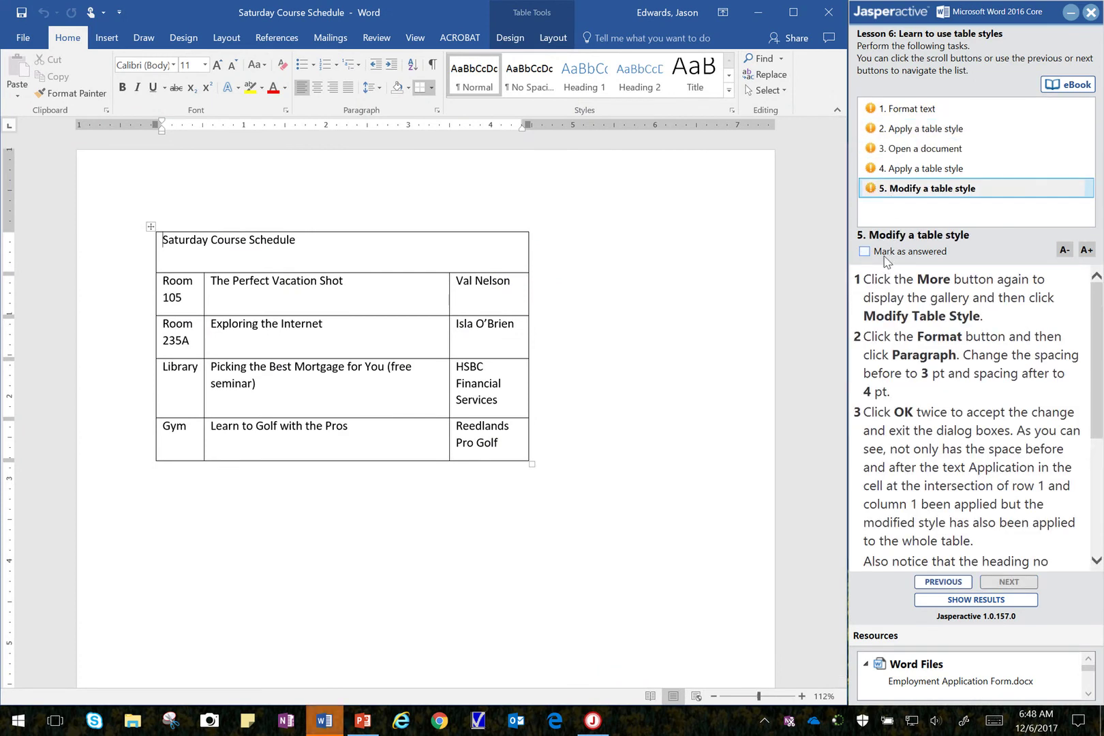
Make the Saturday Course Schedule title centred, bold and 20 pt, then mark task 1 answered.
click(933, 111)
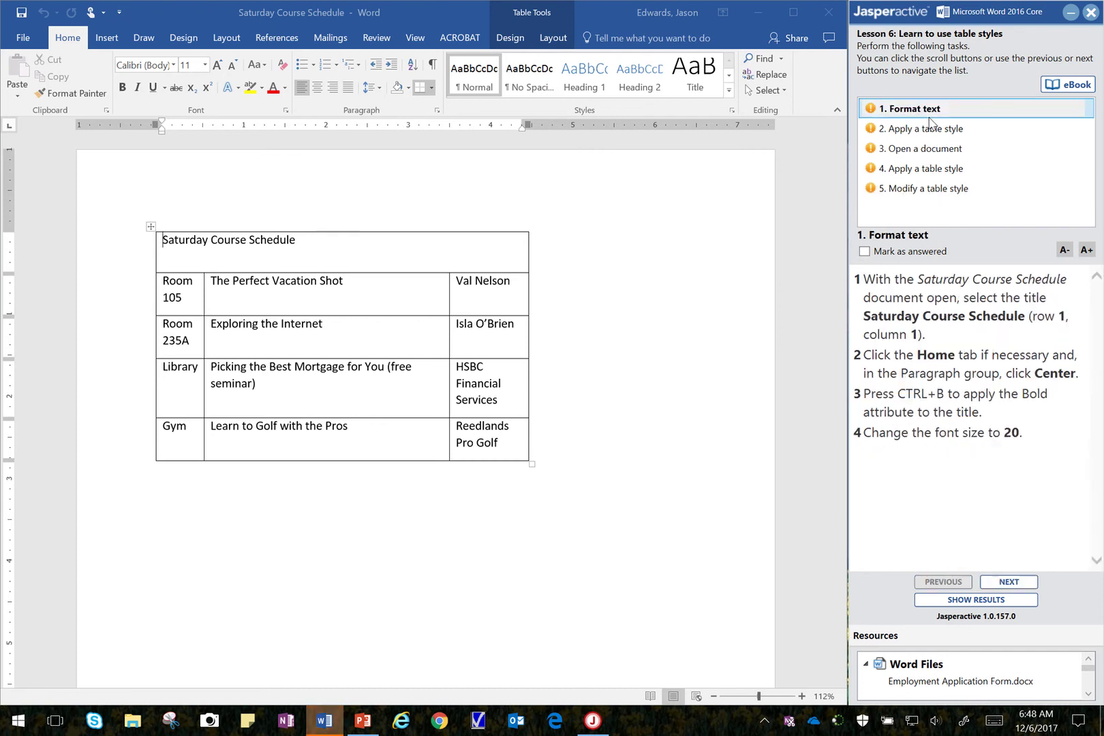
click(145, 254)
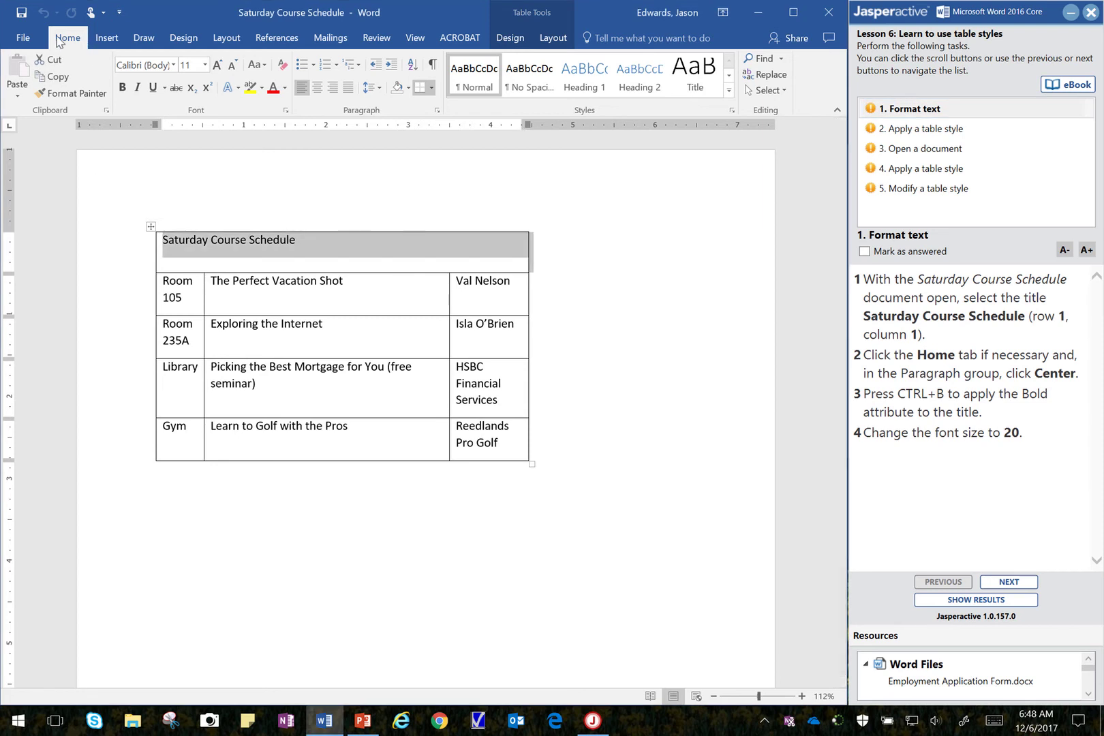
click(318, 88)
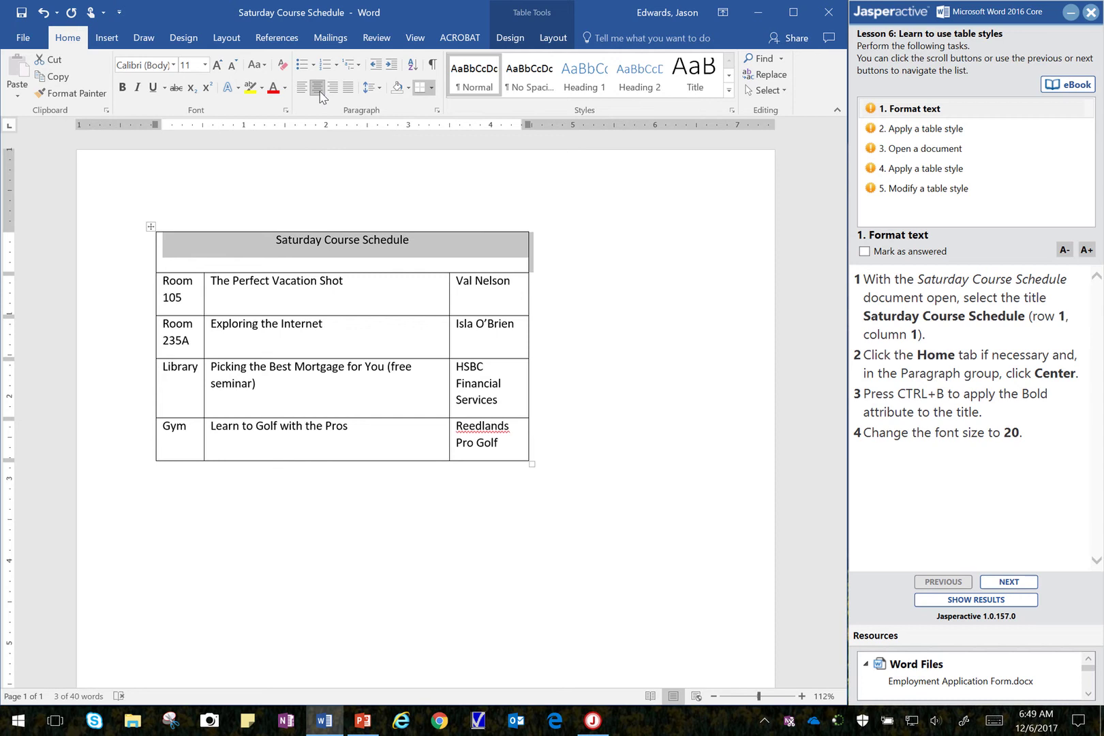
key(ctrl+b)
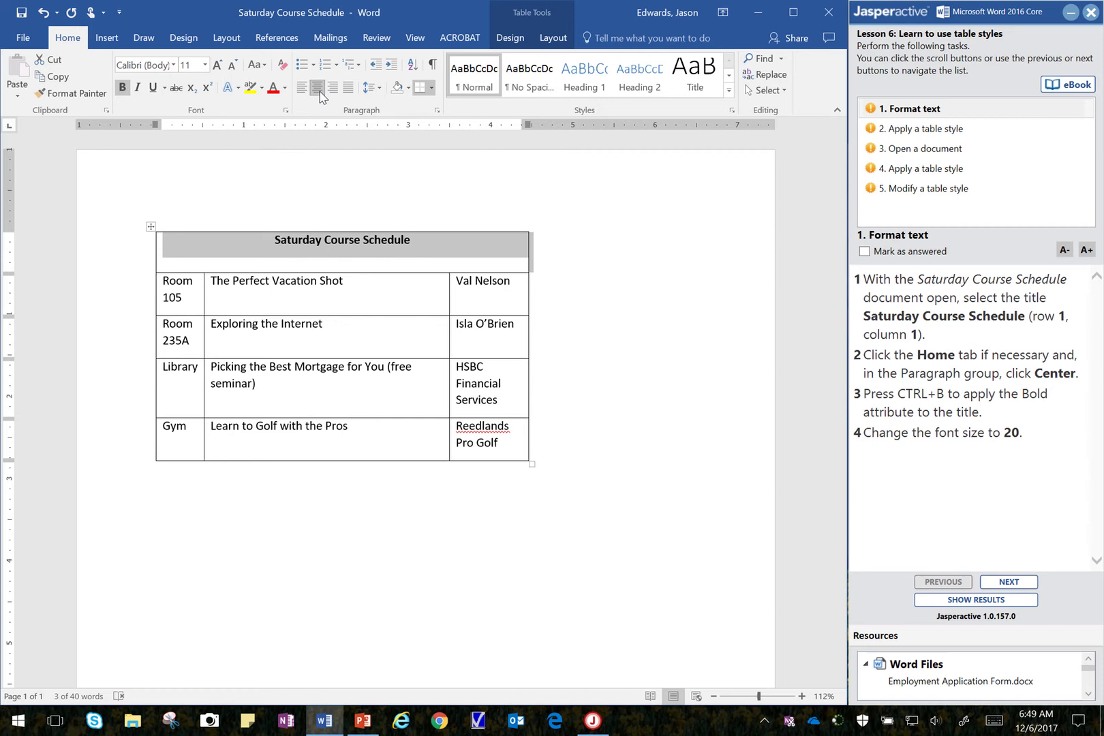
click(205, 65)
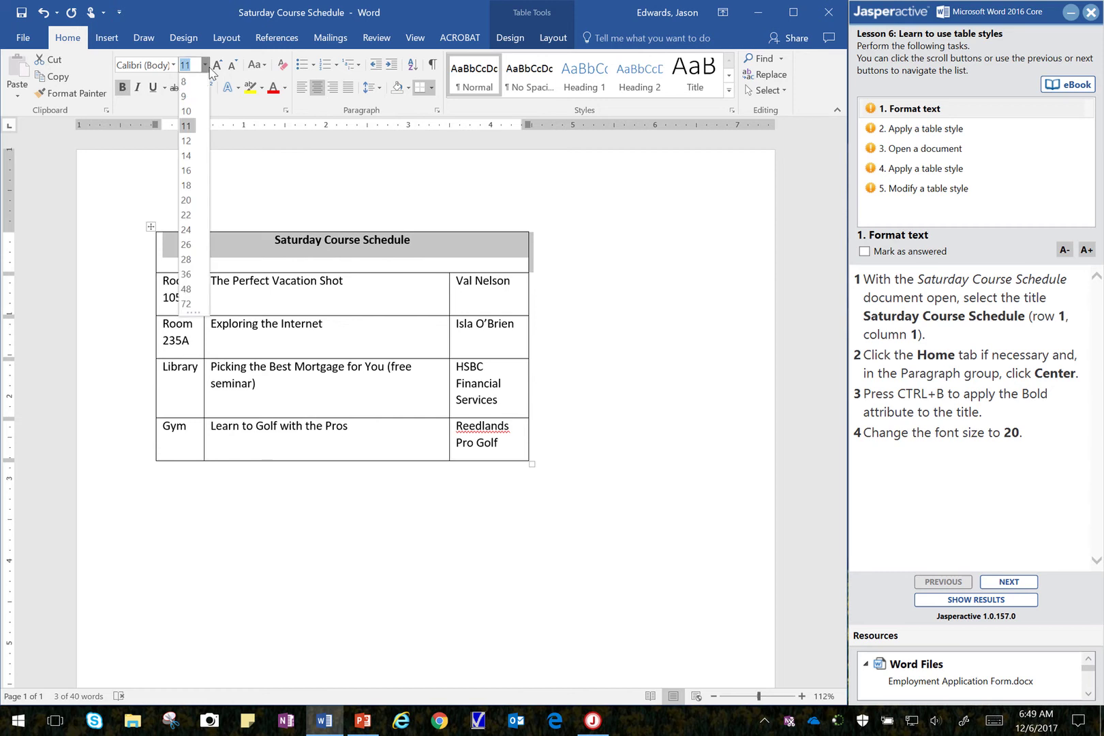
click(191, 200)
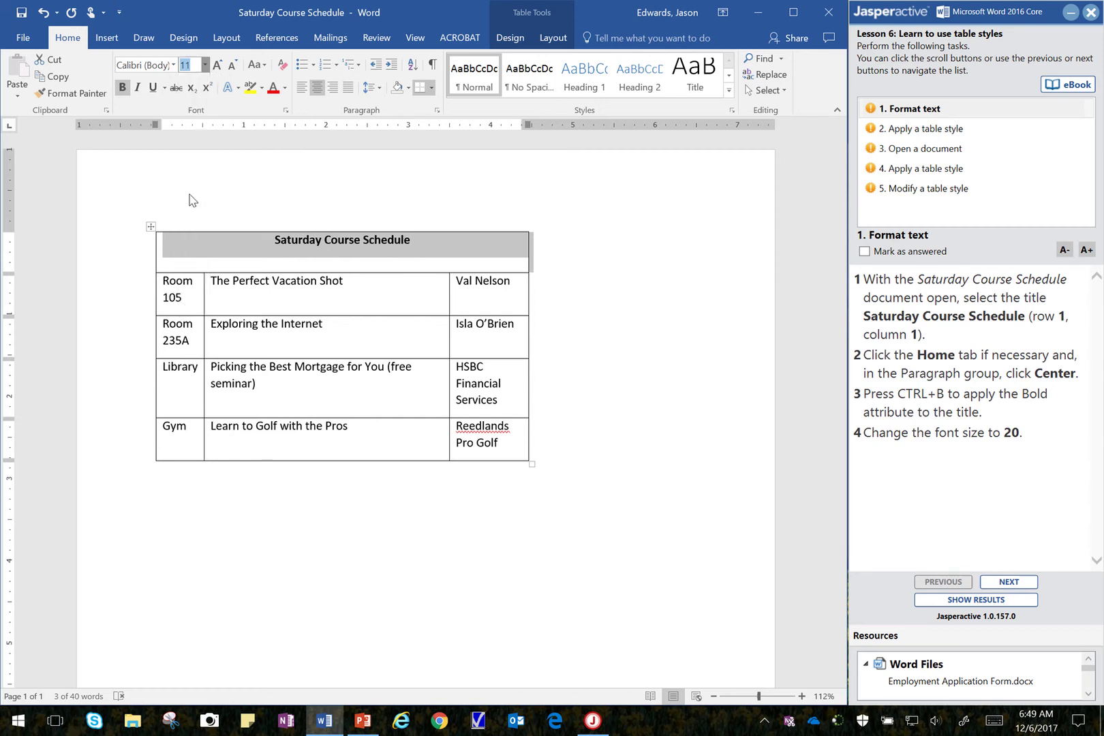
click(885, 252)
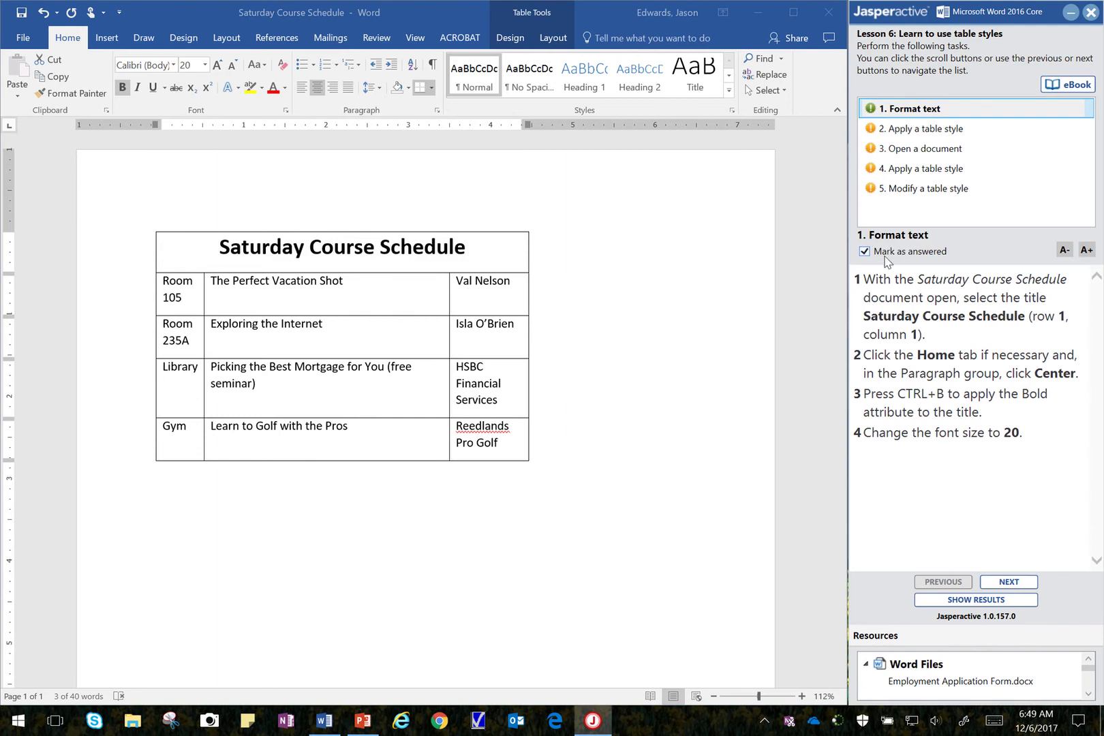
Under the Apply a table style task, drag the table's right border to about the 6-inch mark.
click(911, 133)
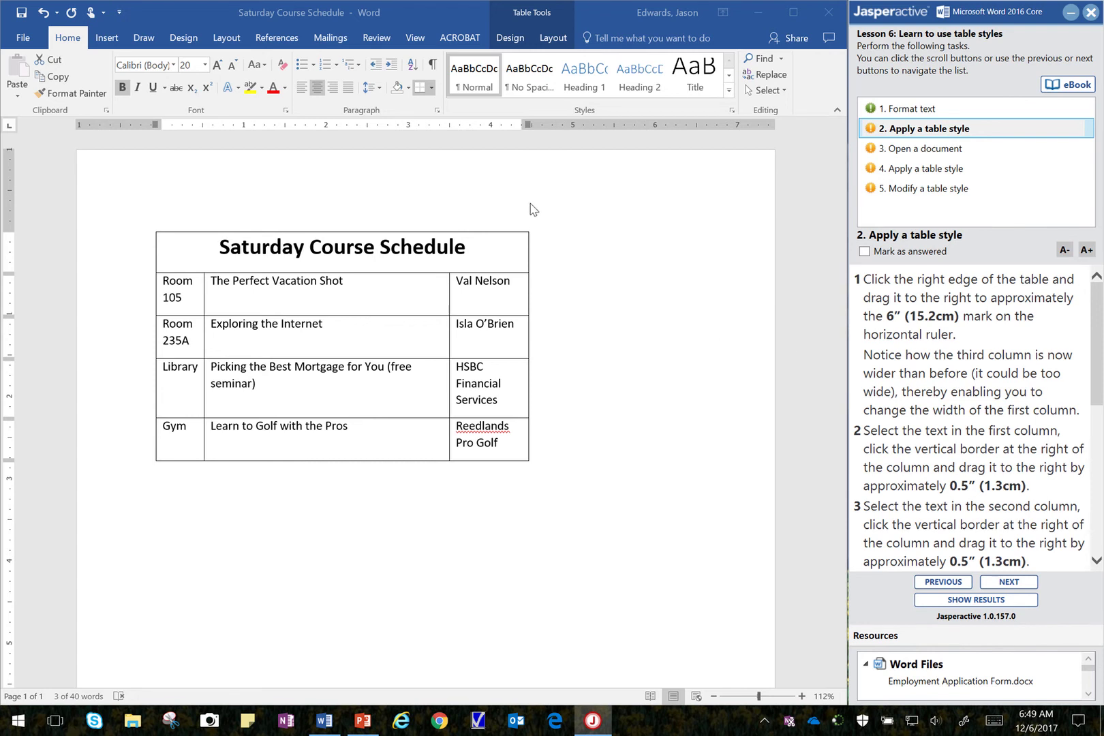
click(531, 302)
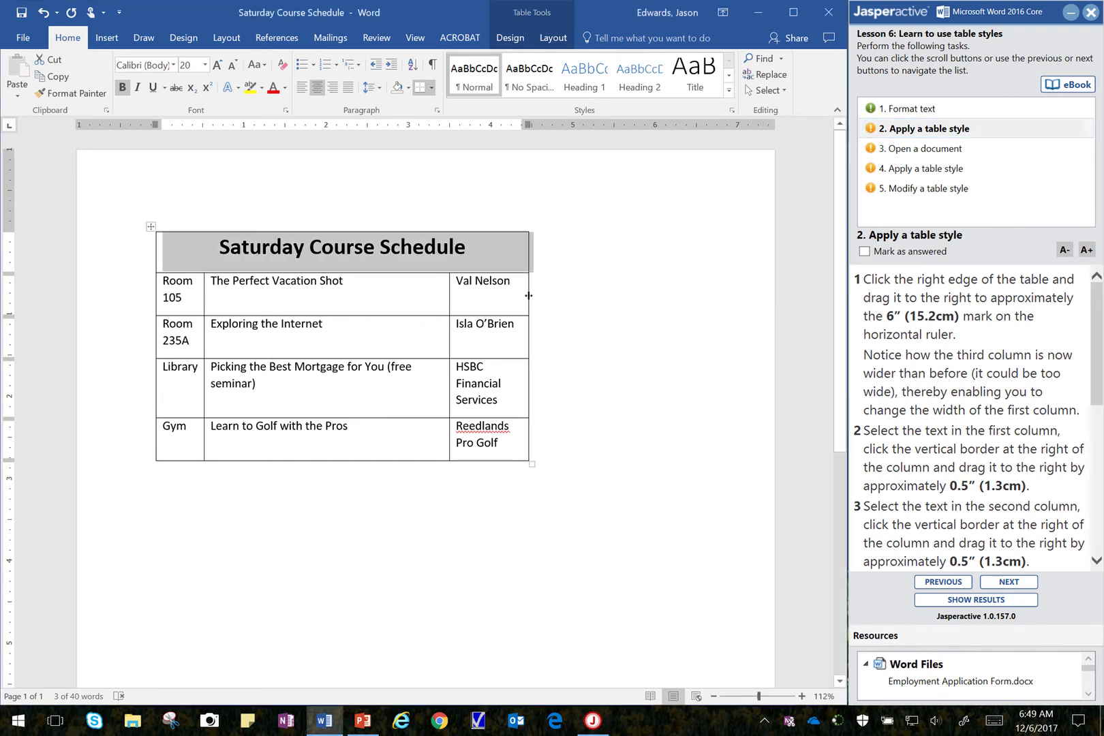
click(532, 292)
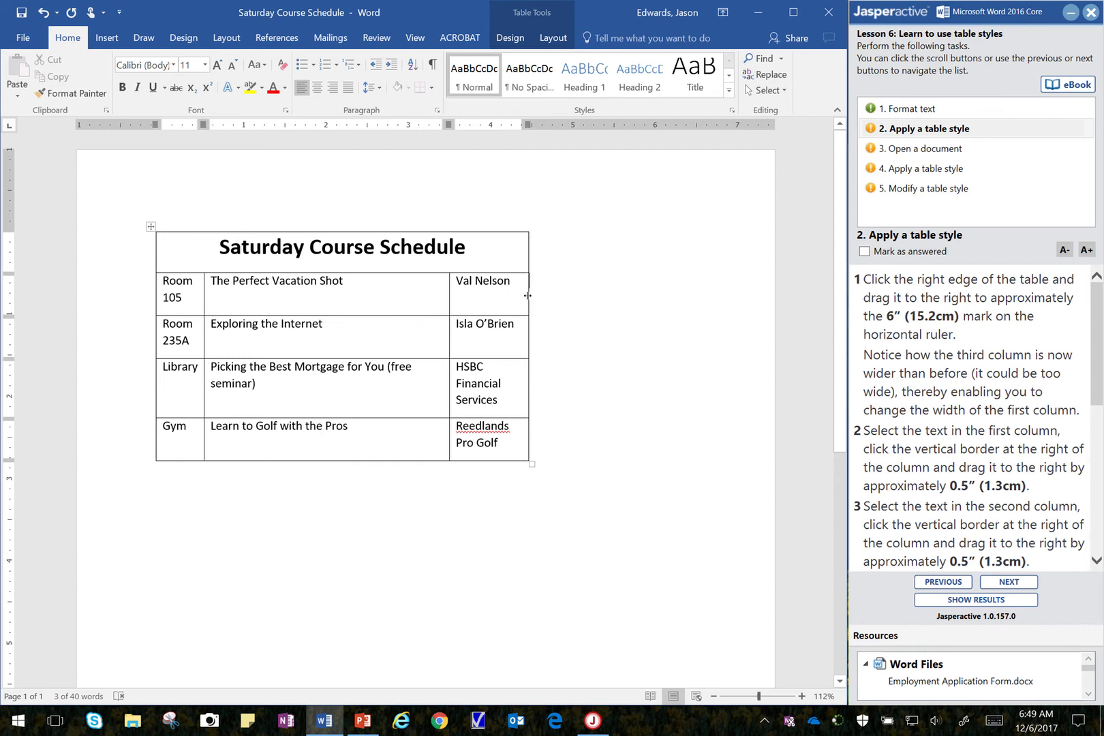
scroll(527, 295, up, 3)
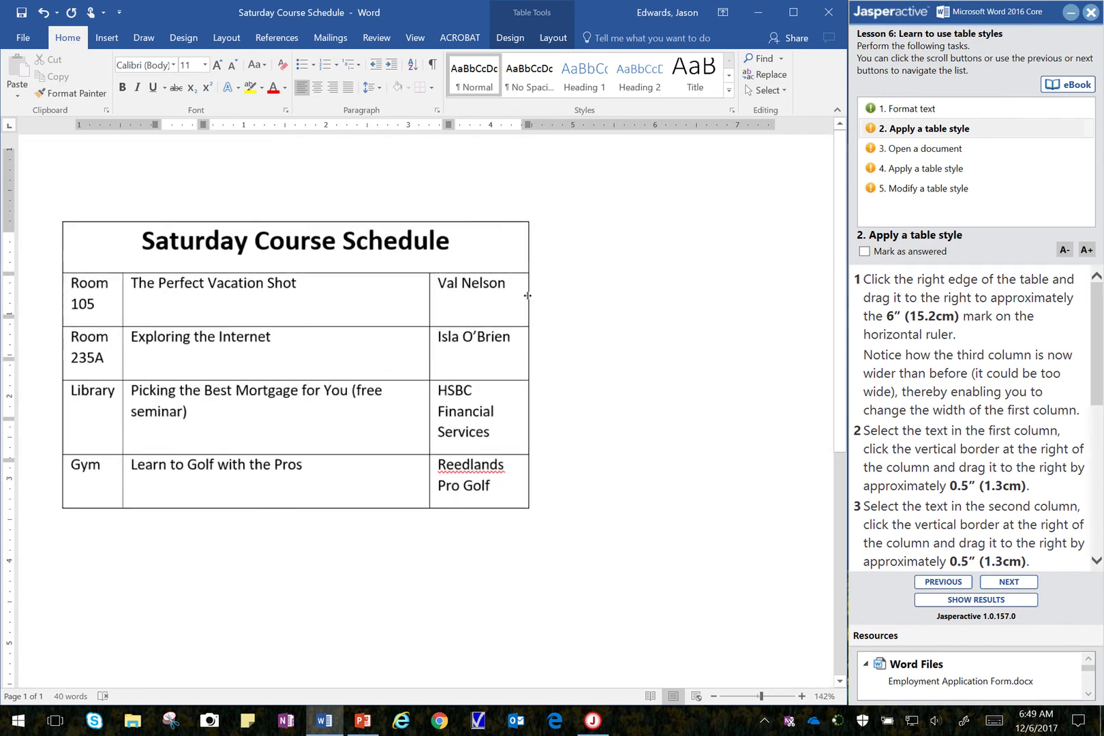
scroll(528, 295, up, 1)
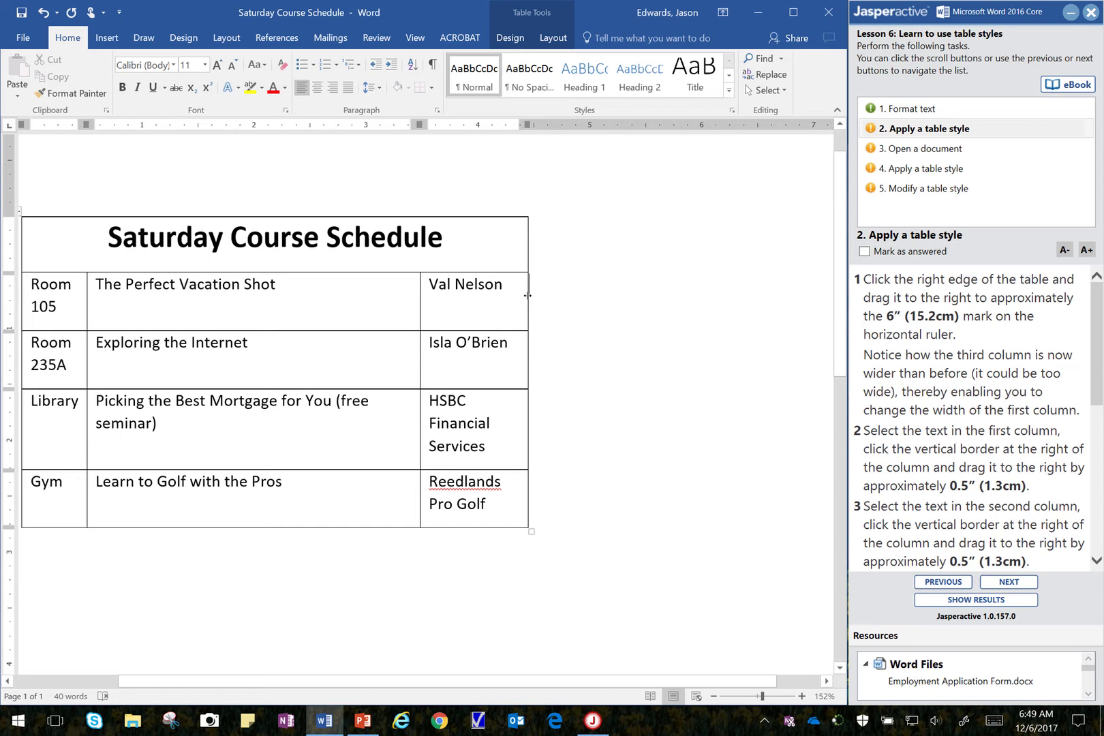
drag(535, 680, 489, 680)
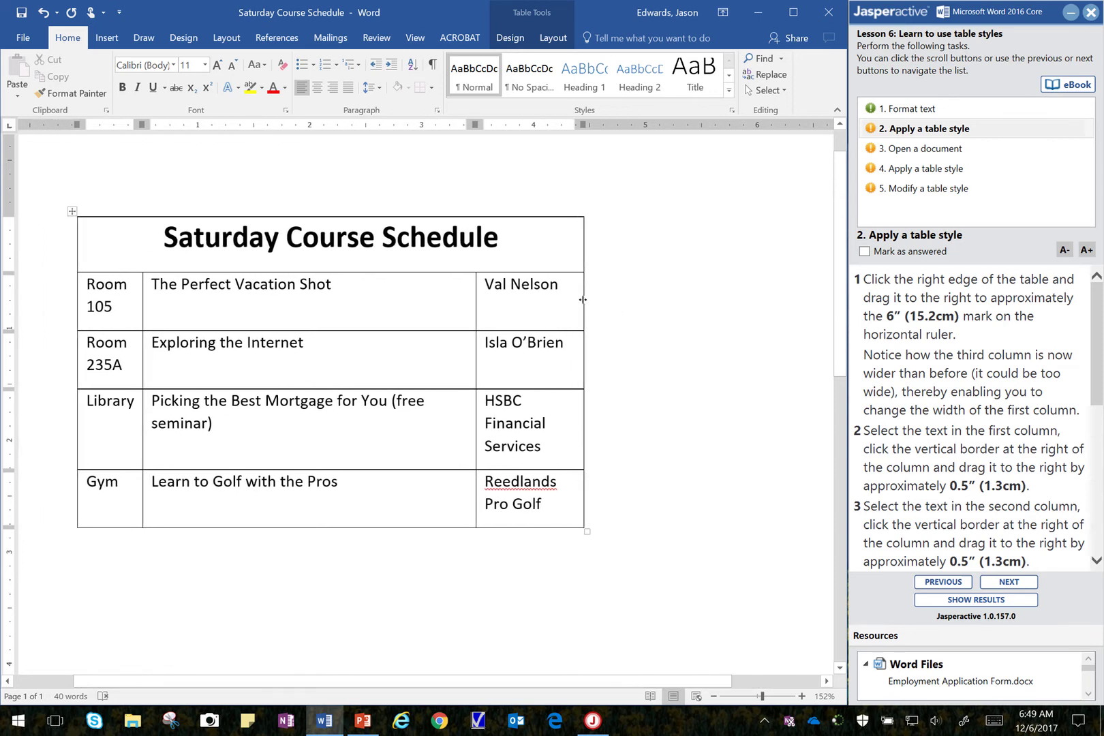
drag(582, 299, 766, 129)
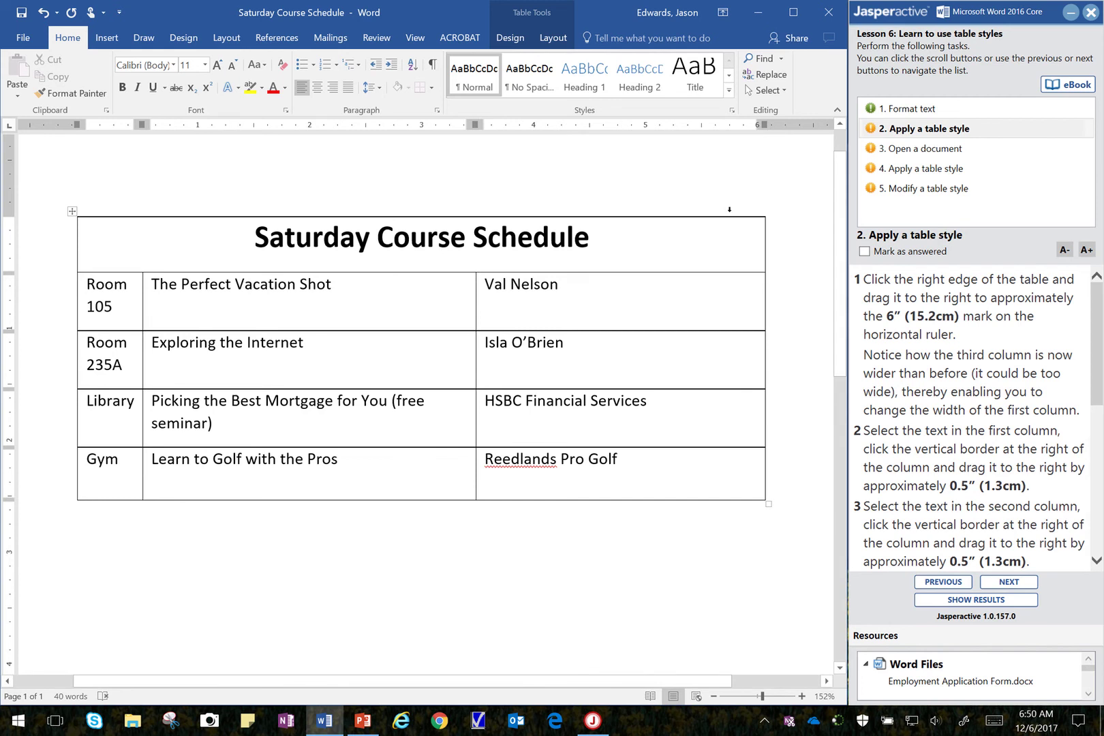
Widen the first column to fit room names and the second column by about half an inch.
drag(609, 300, 610, 461)
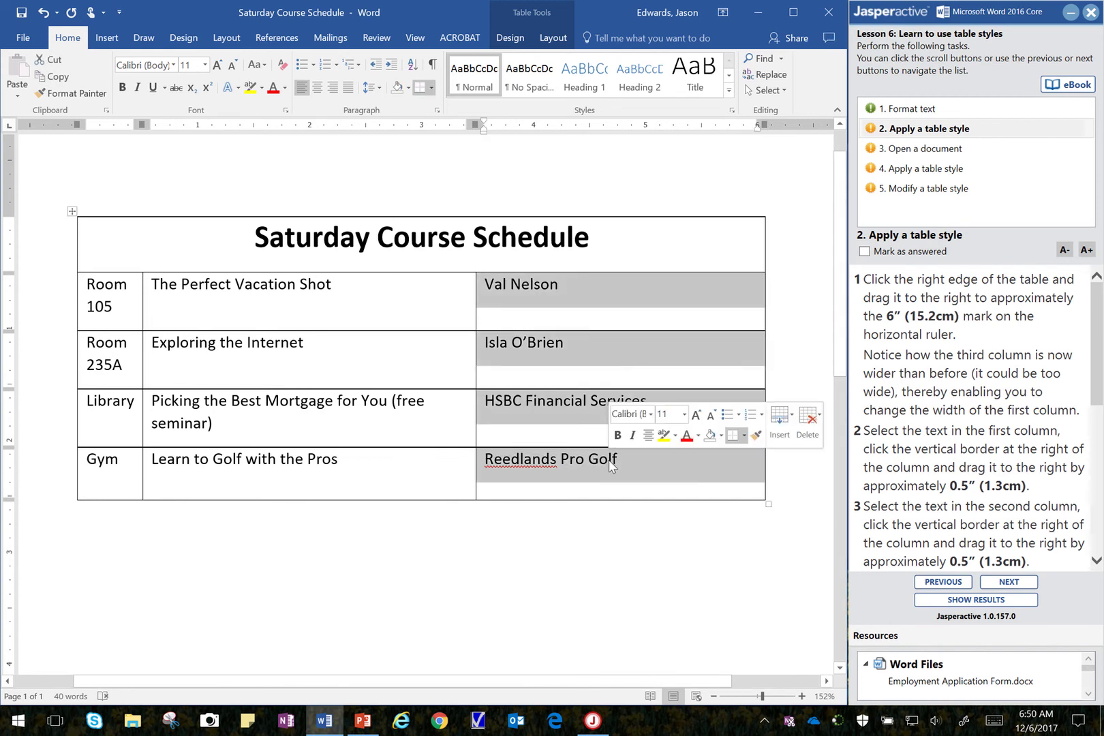
click(656, 304)
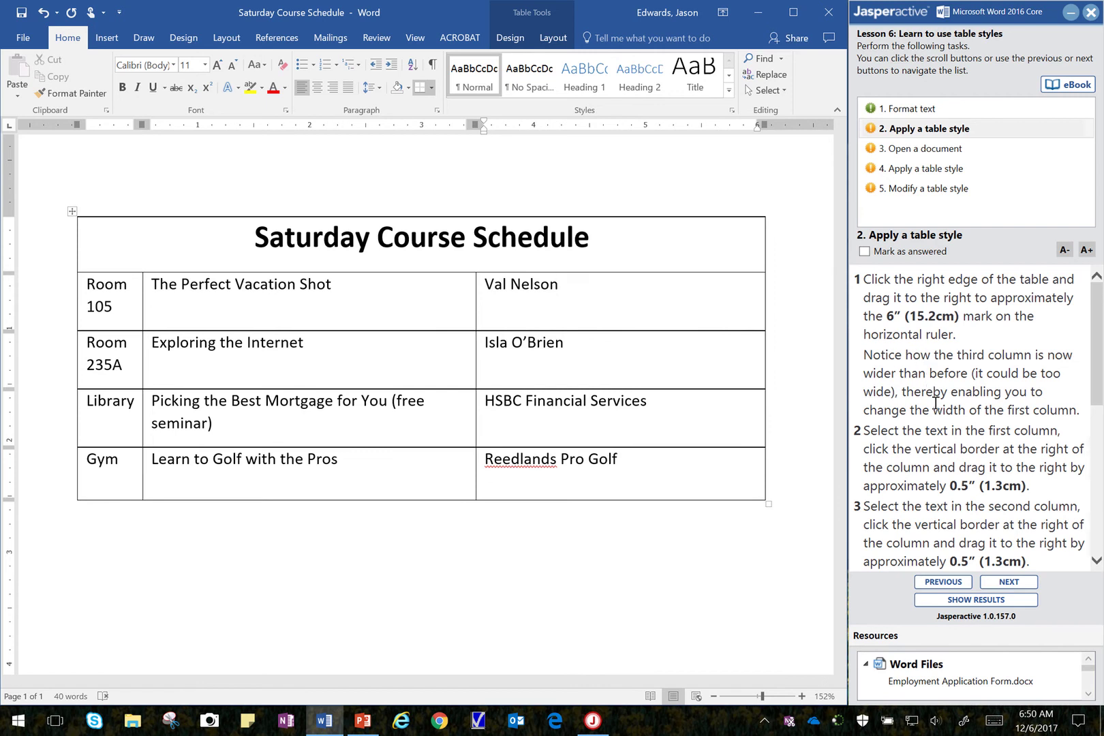
scroll(885, 434, down, 2)
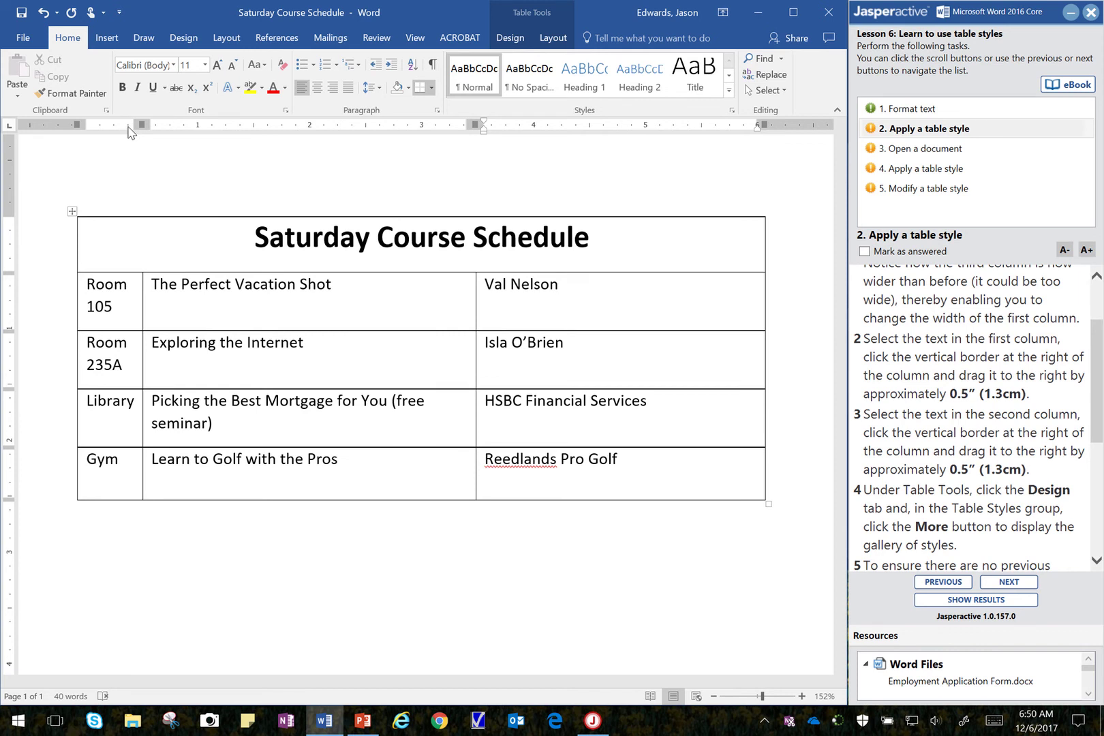
click(414, 38)
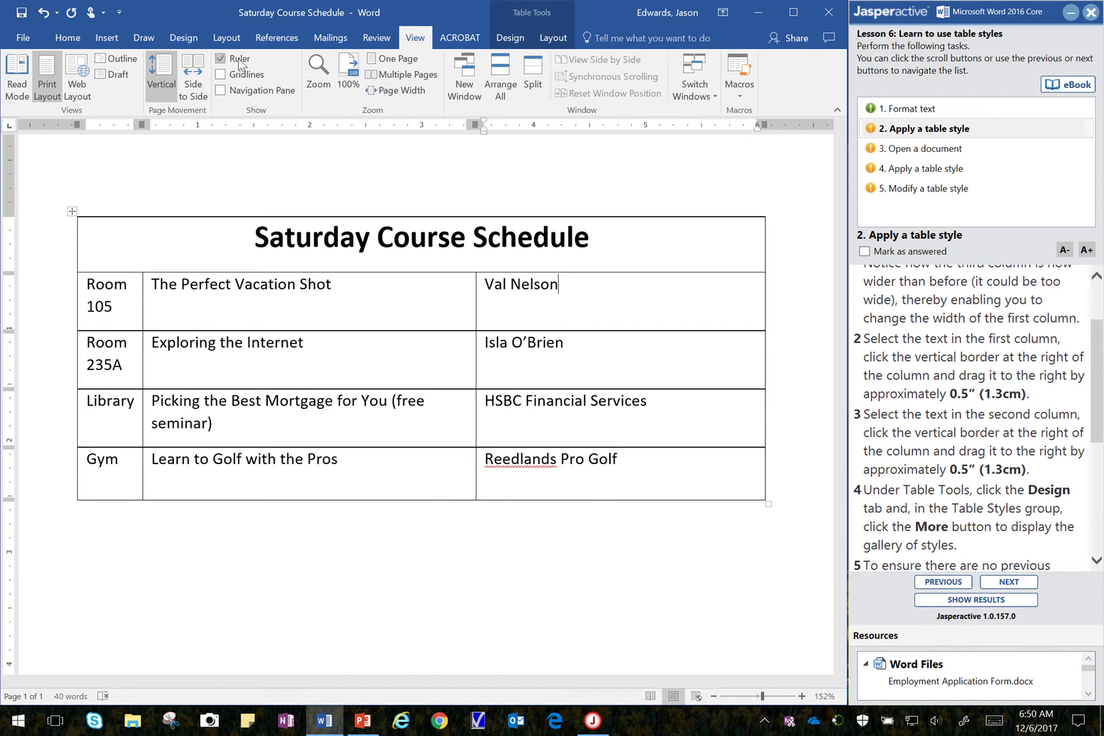
click(85, 42)
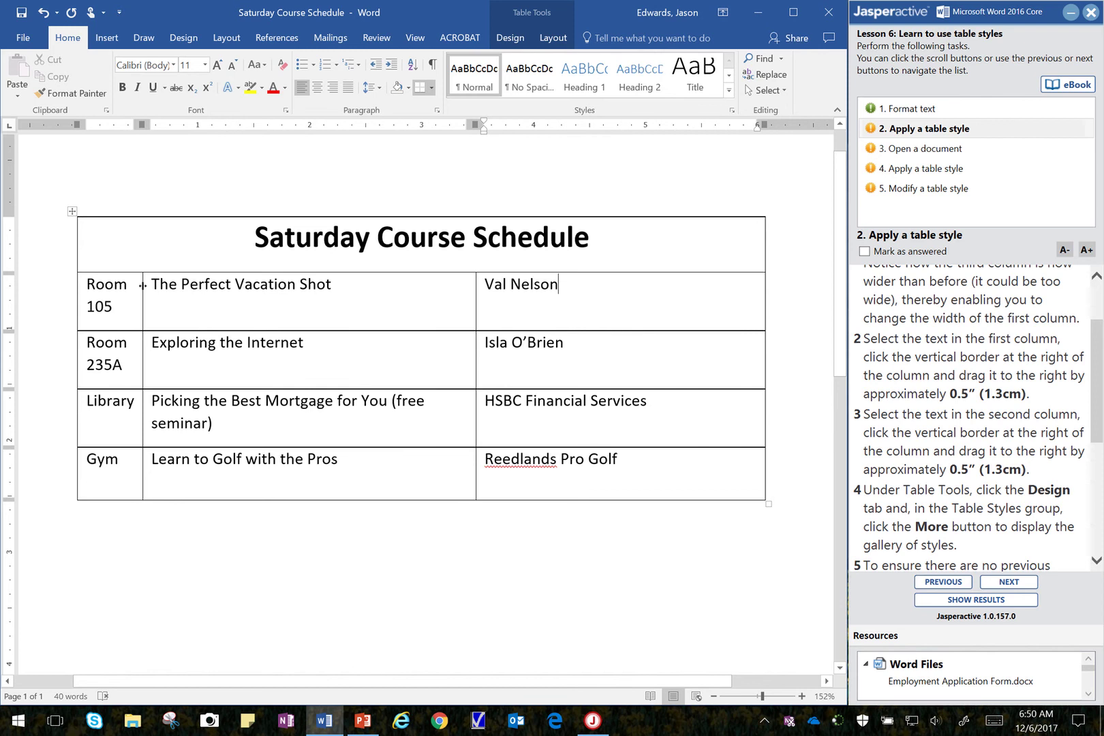
drag(142, 285, 197, 285)
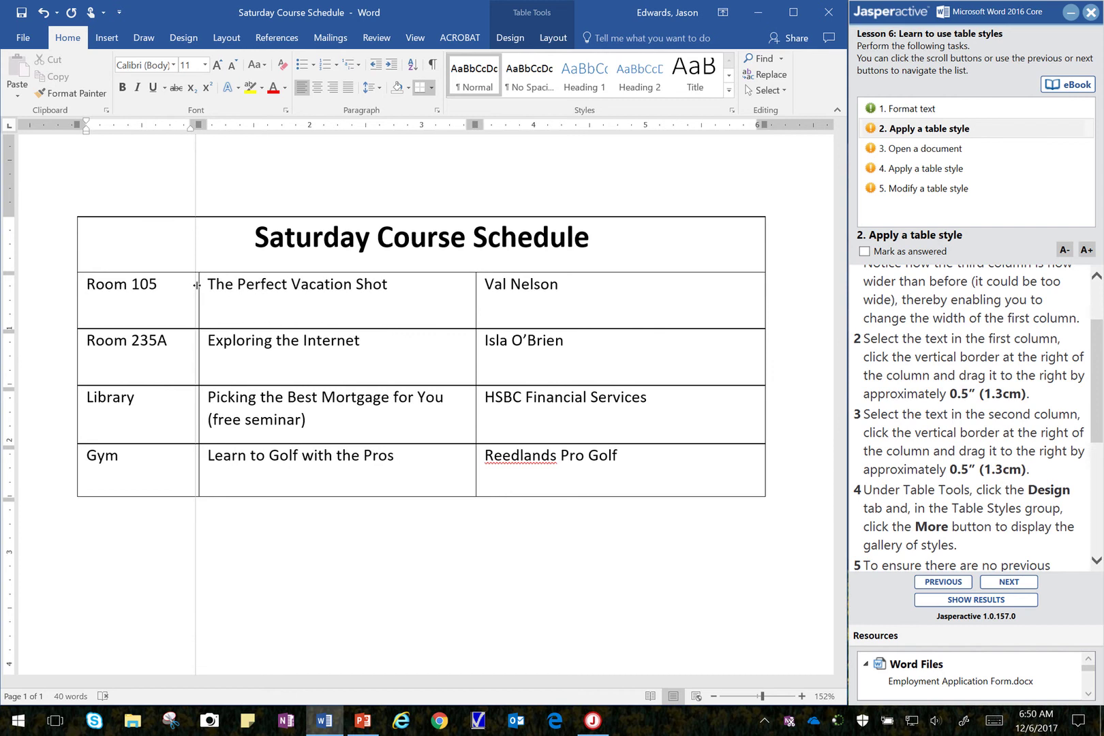
drag(197, 285, 196, 284)
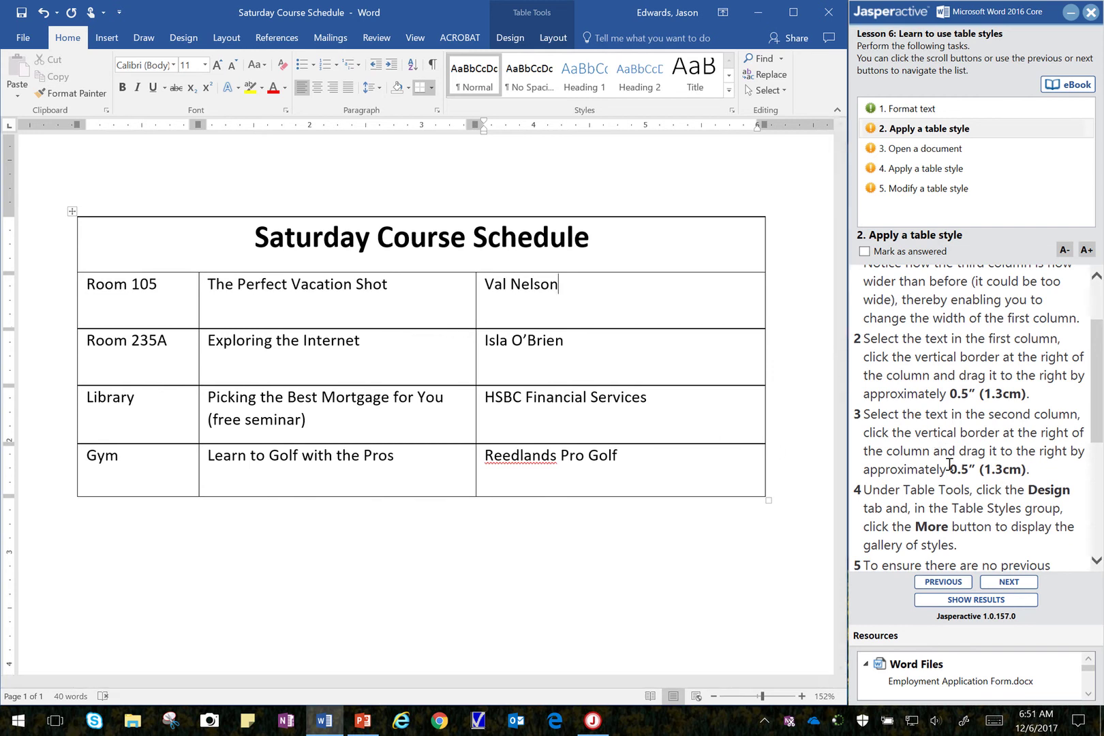
click(427, 302)
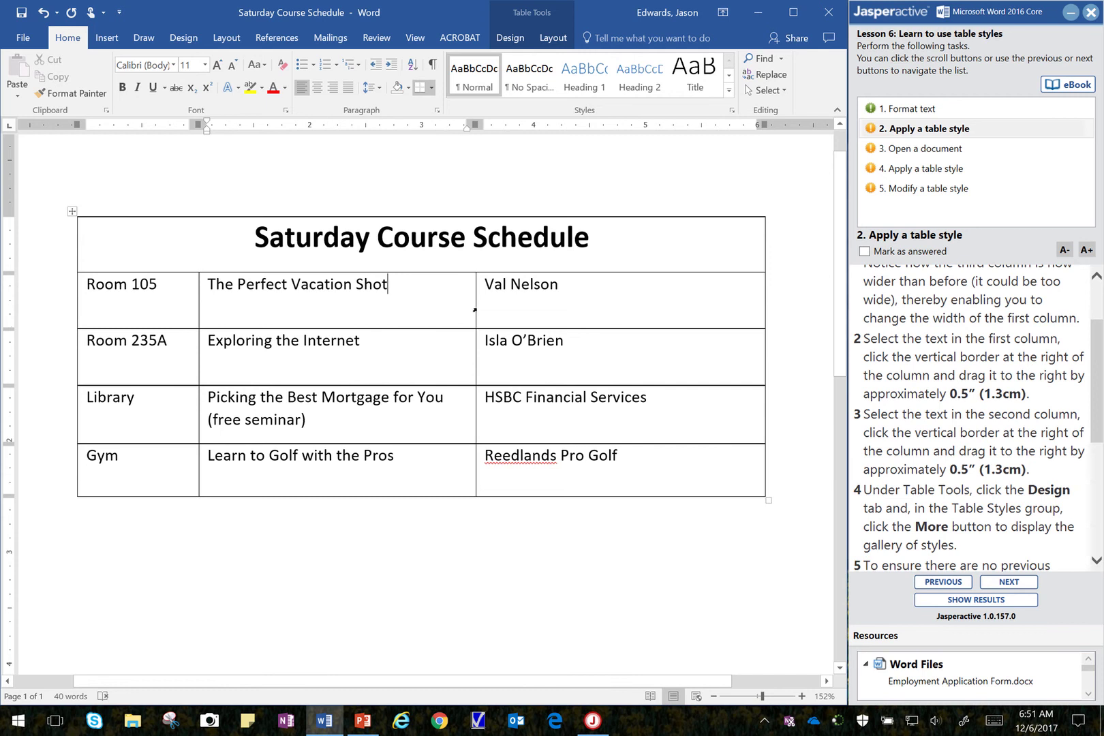
drag(475, 308, 533, 310)
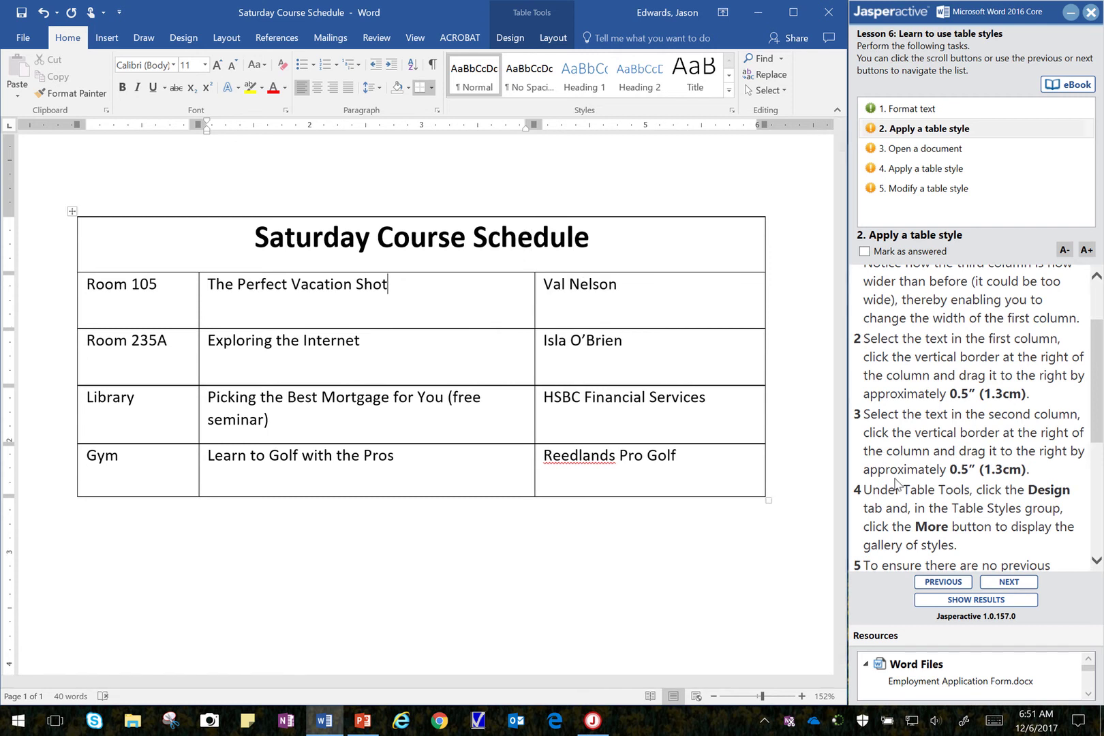
Choose Clear in the Table Styles gallery to remove the schedule table's borders and styling.
scroll(898, 485, down, 1)
click(897, 453)
scroll(897, 455, down, 1)
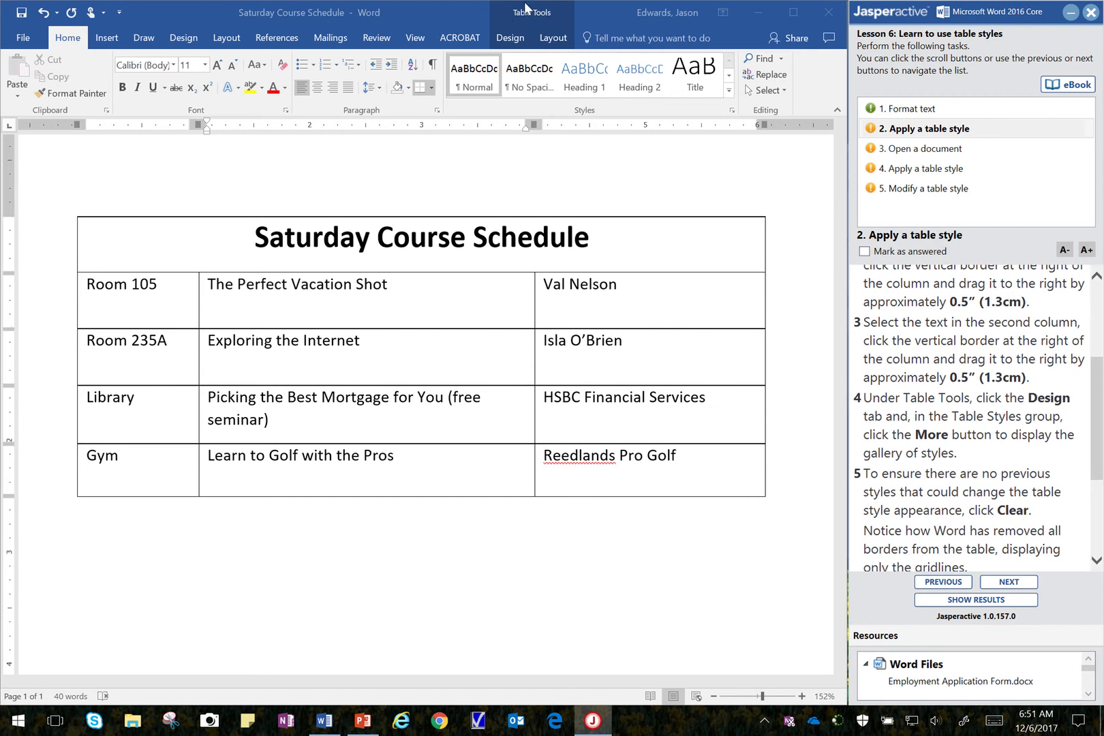
click(514, 39)
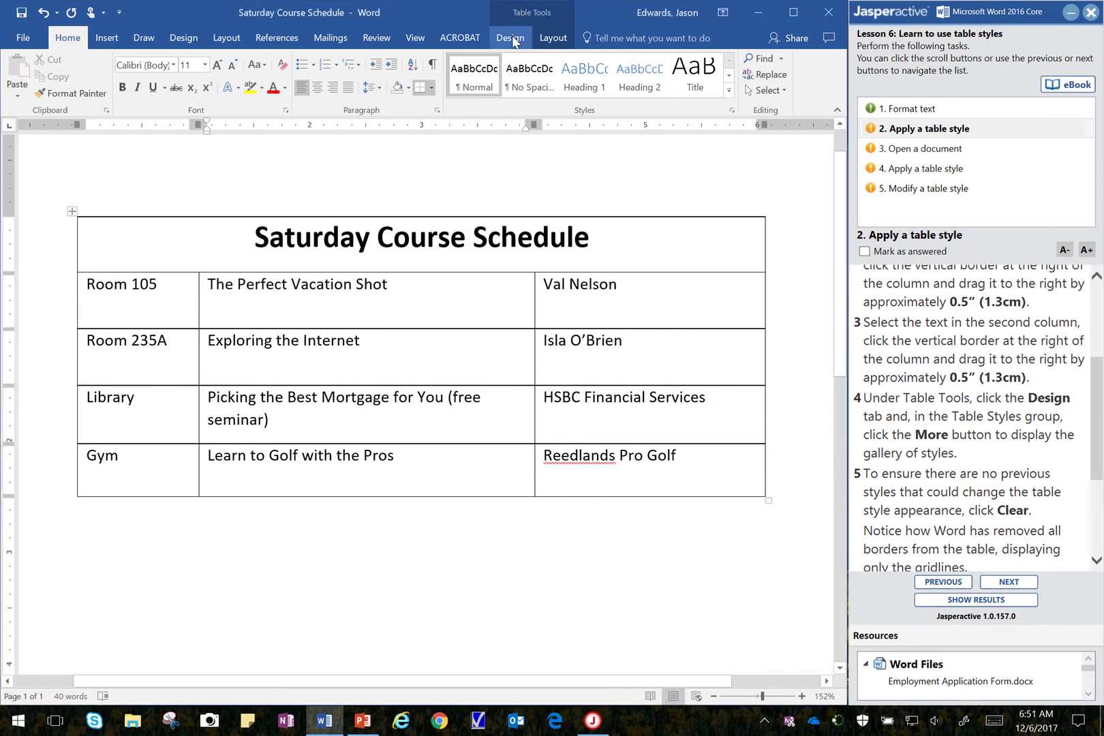
click(514, 41)
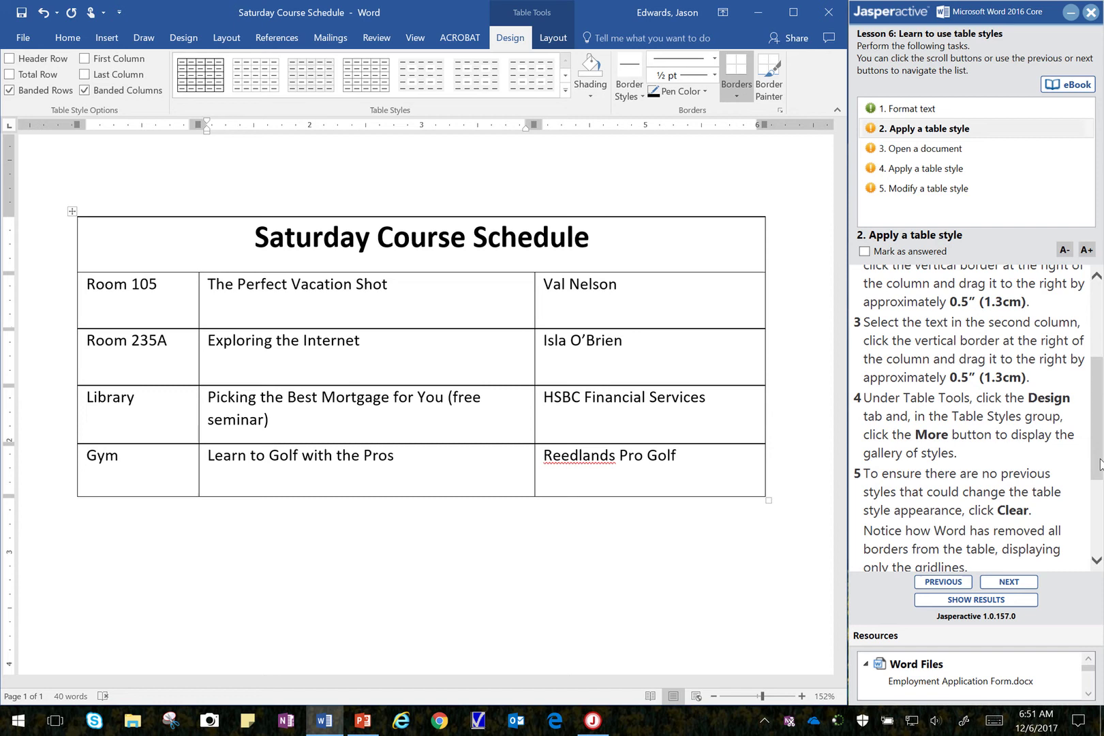
drag(1095, 441, 1095, 512)
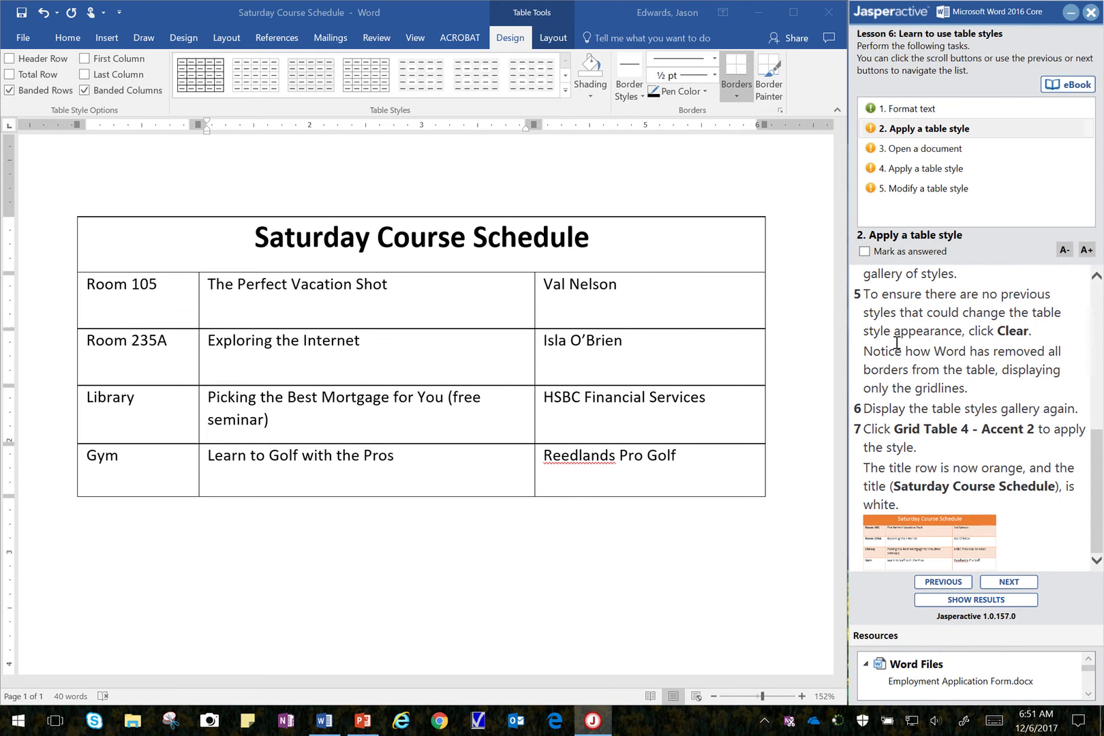
click(333, 248)
click(333, 248)
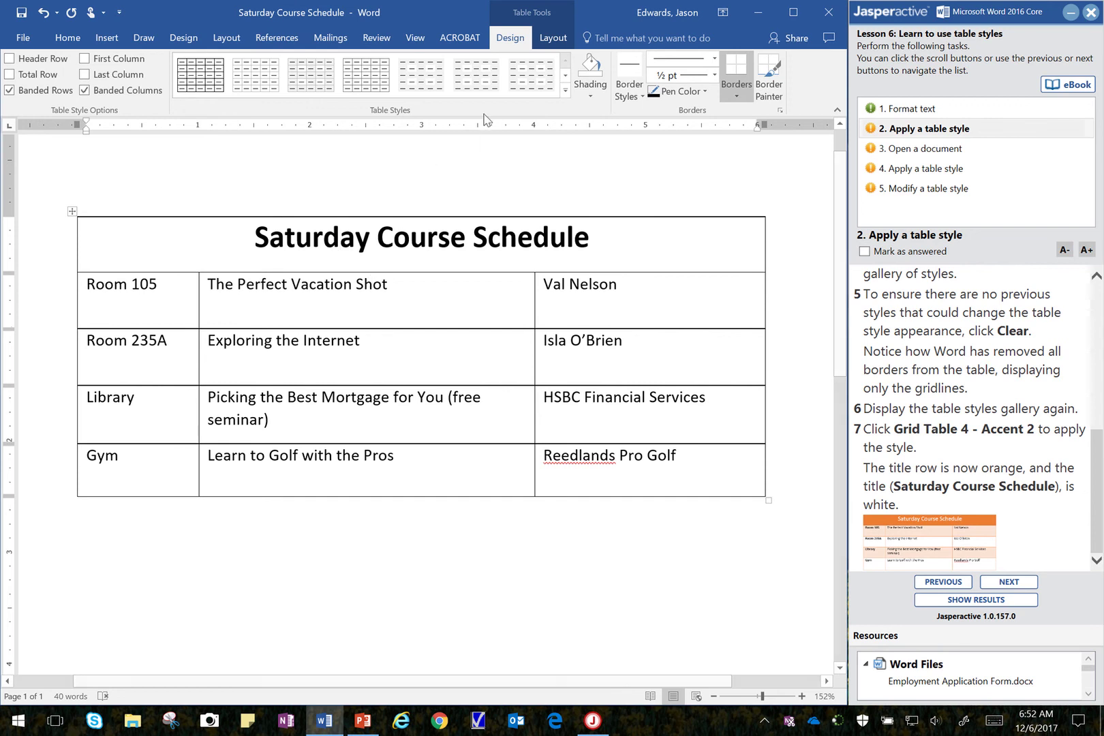
click(565, 91)
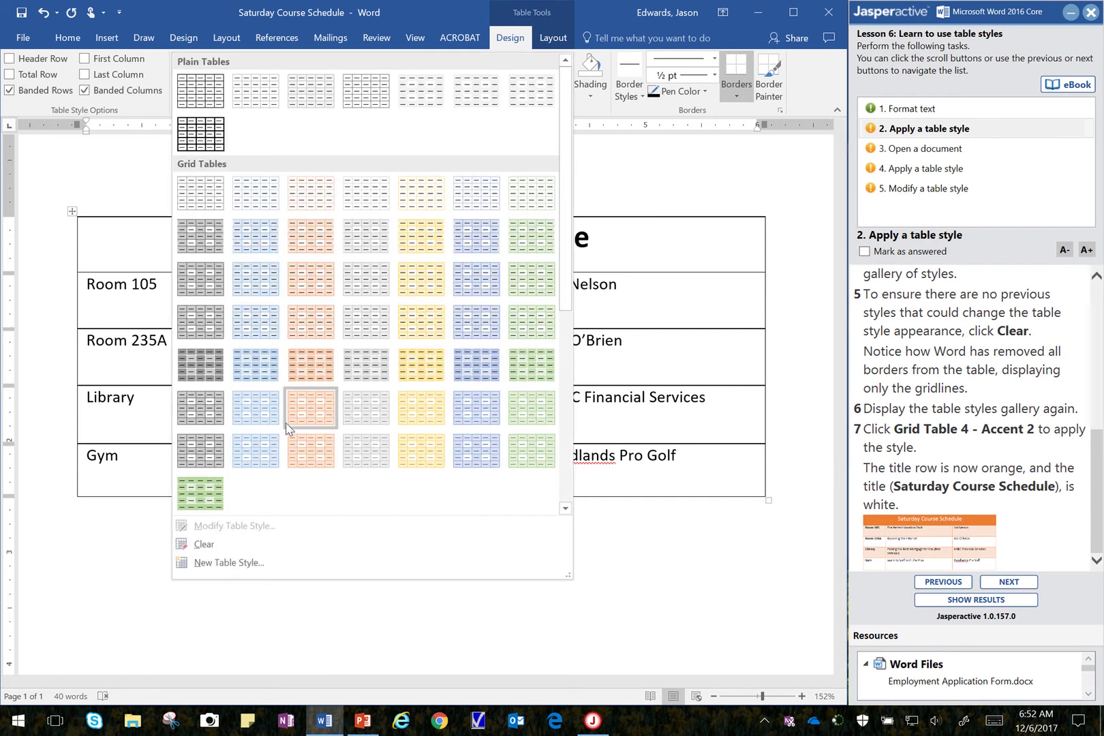
click(212, 543)
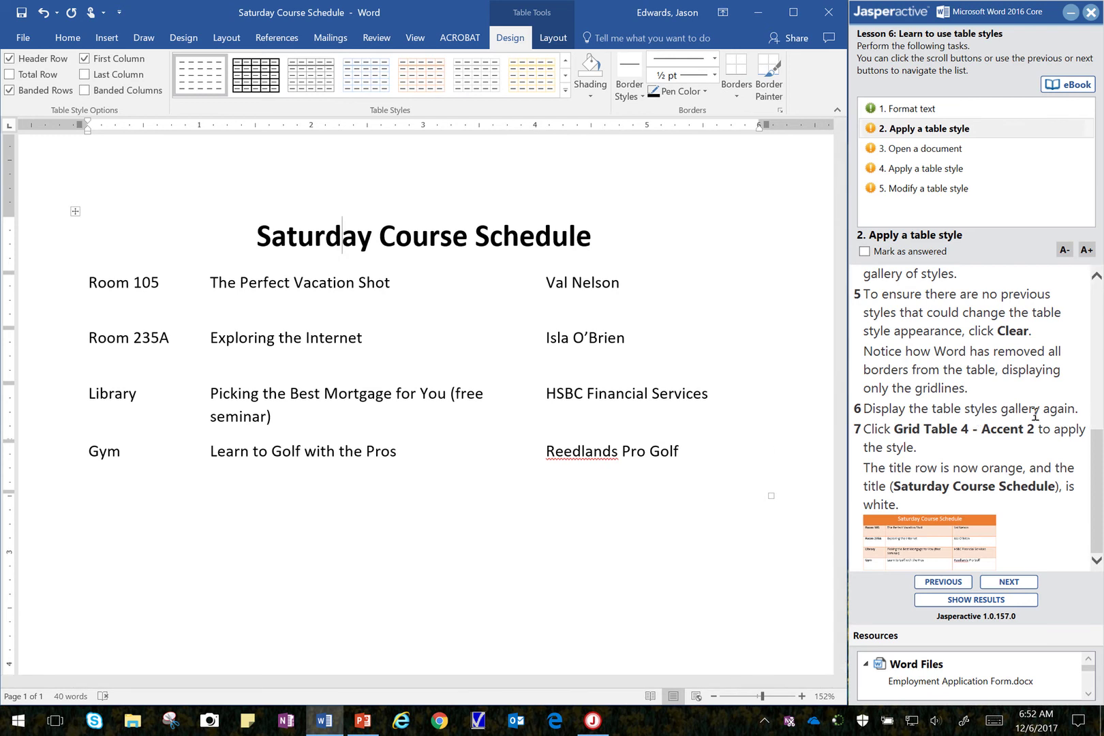
Apply the Grid Table 4 - Accent 2 style to the schedule and mark task 2 answered.
scroll(970, 454, down, 1)
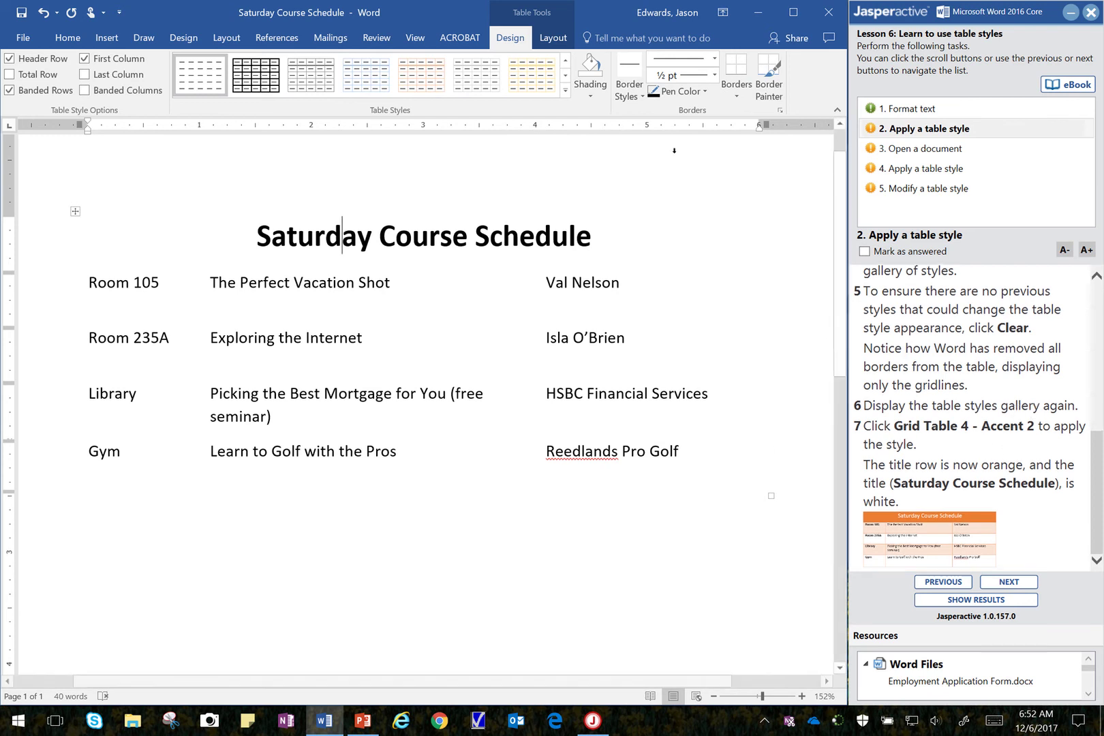
click(564, 94)
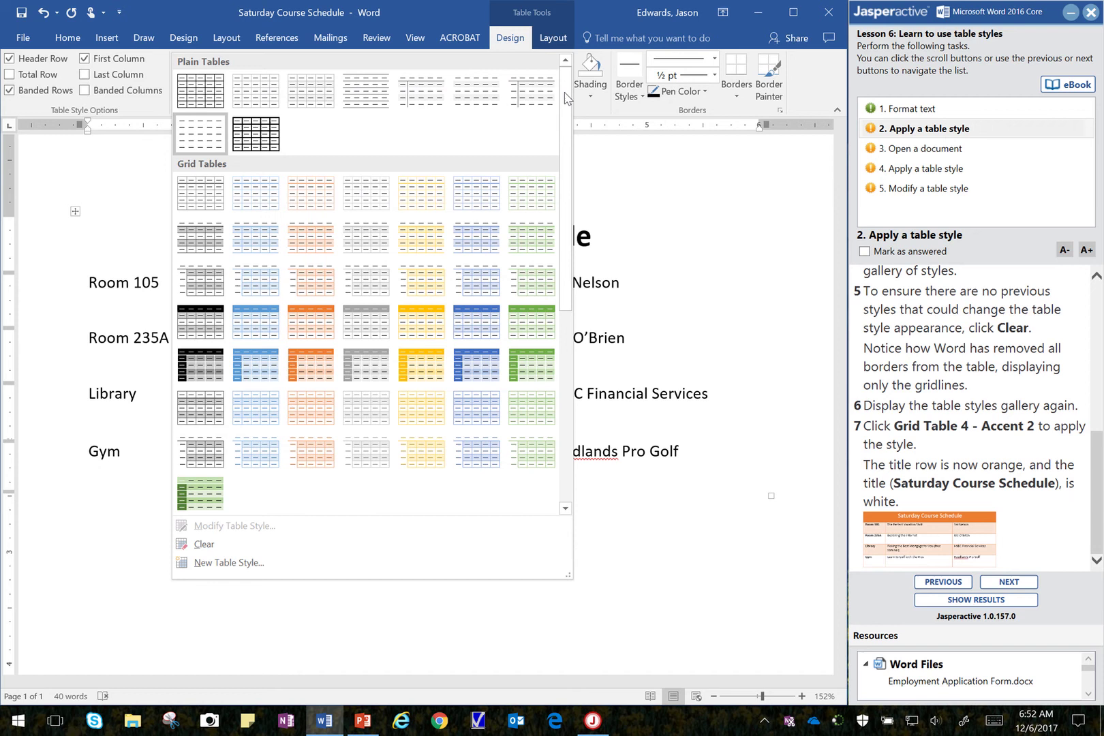
click(334, 321)
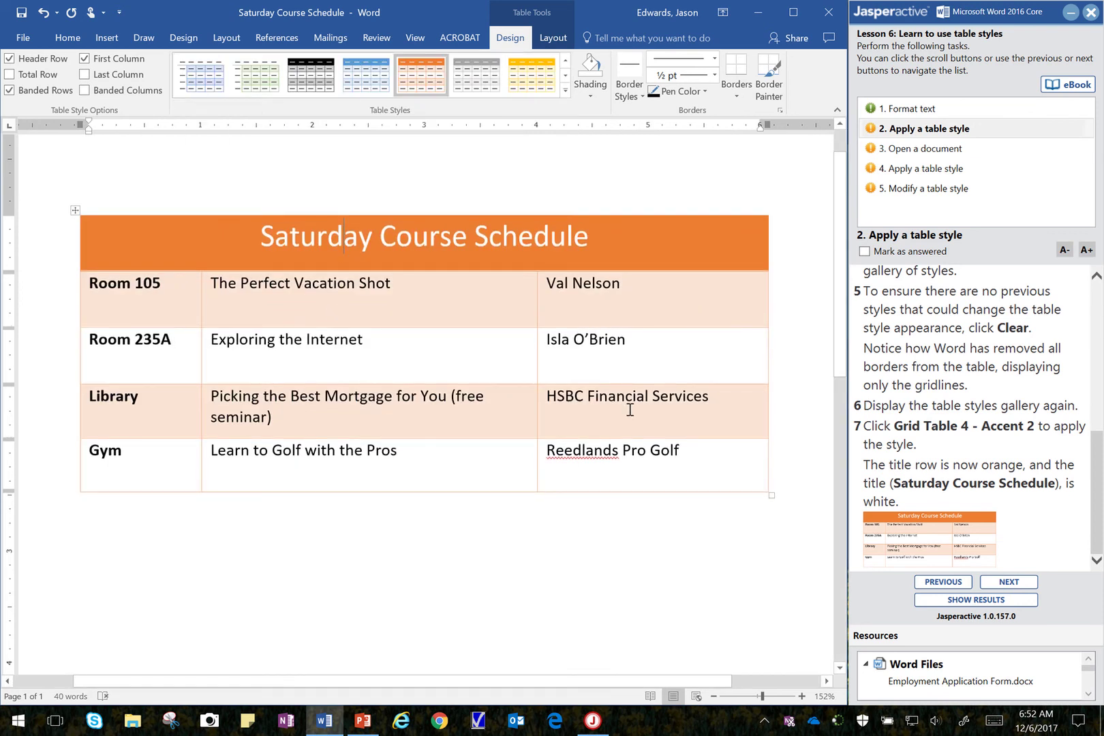
click(895, 253)
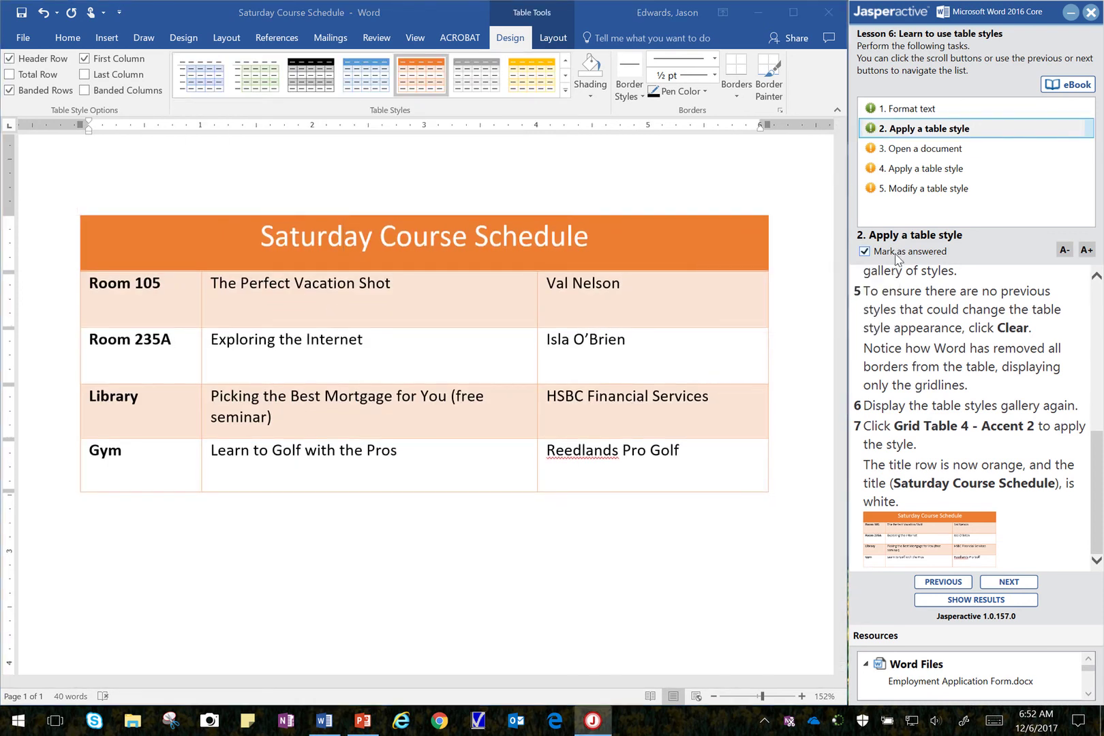
click(905, 148)
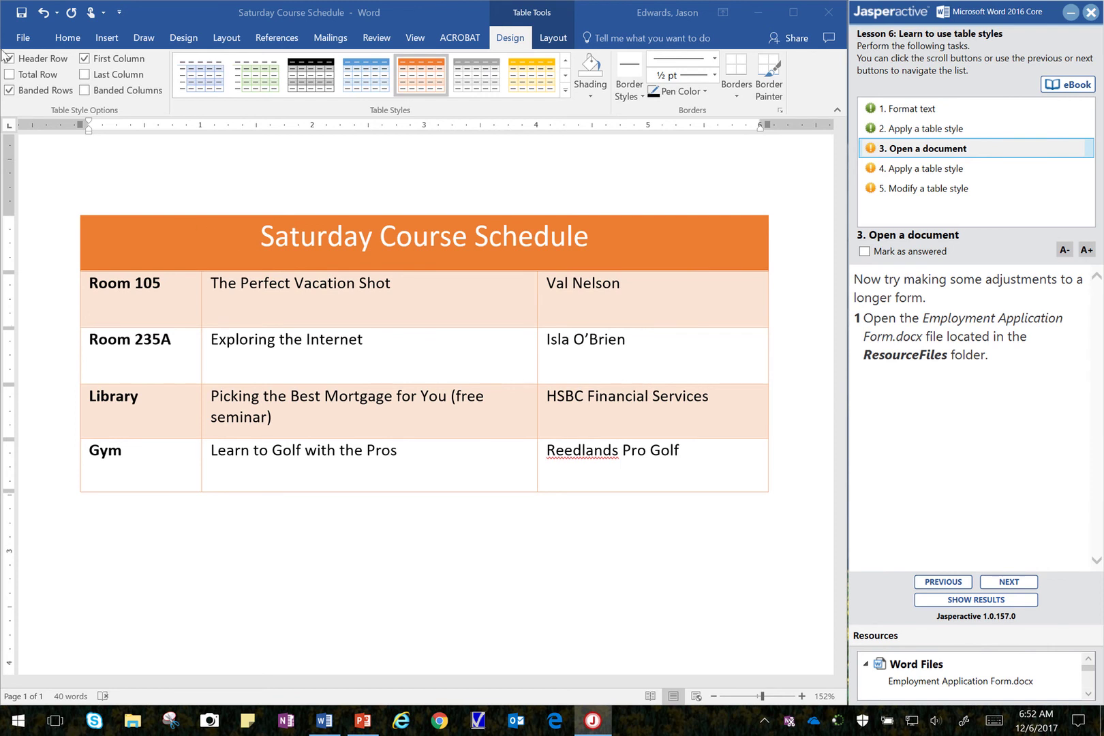
Open Employment Application Form from Documents > Jasperactive > ResourceFiles and mark task 3 answered.
click(23, 39)
click(23, 39)
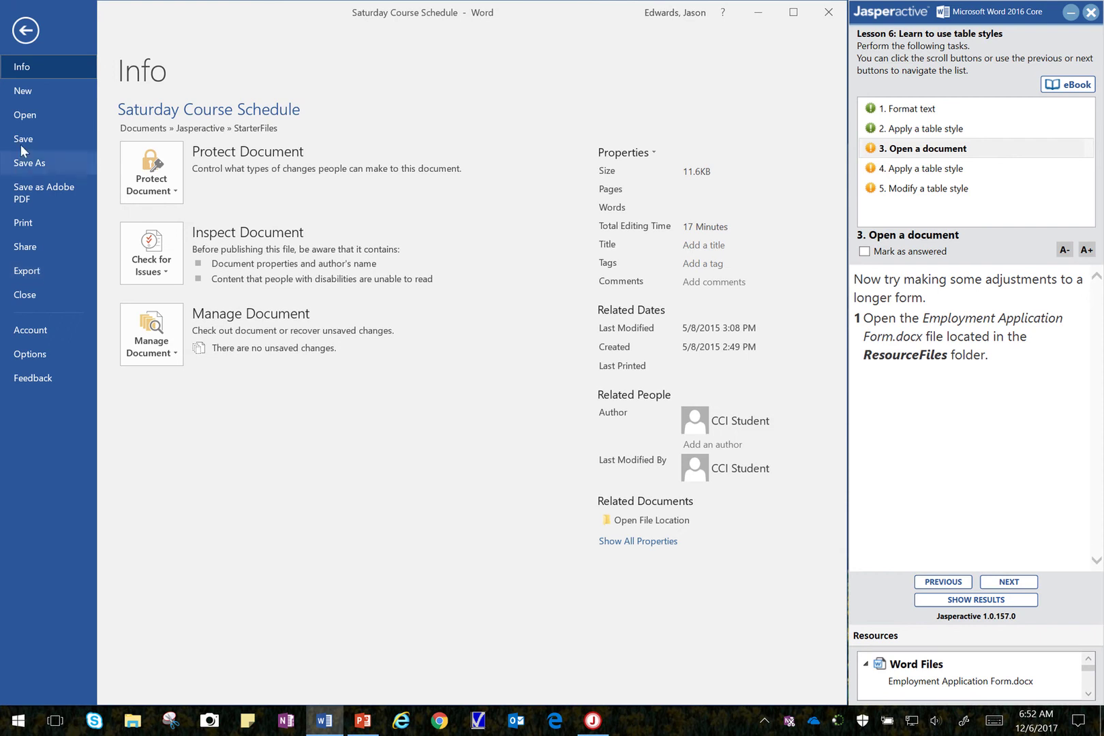
click(27, 120)
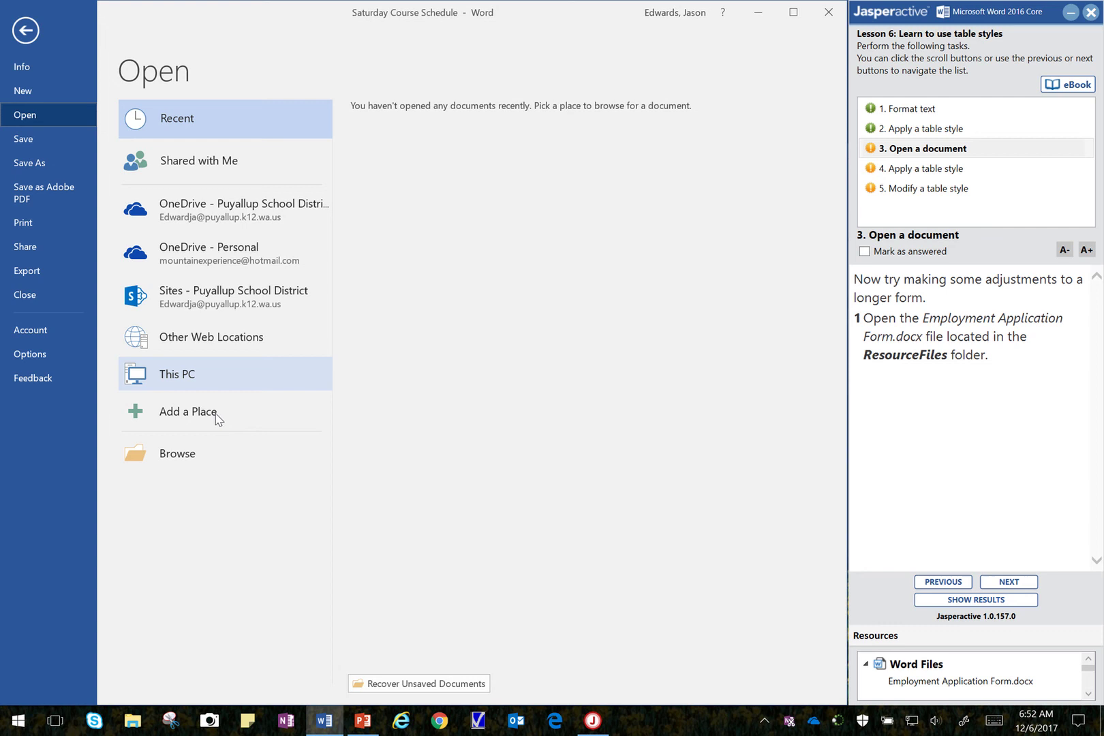
click(156, 463)
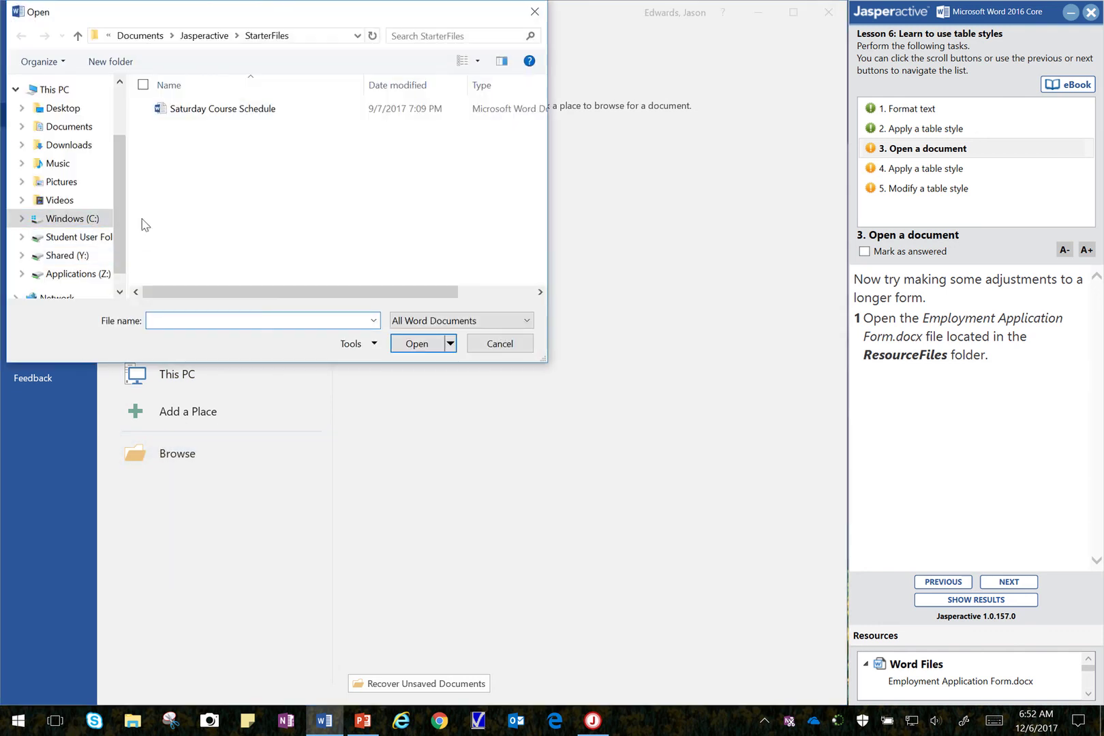
click(83, 129)
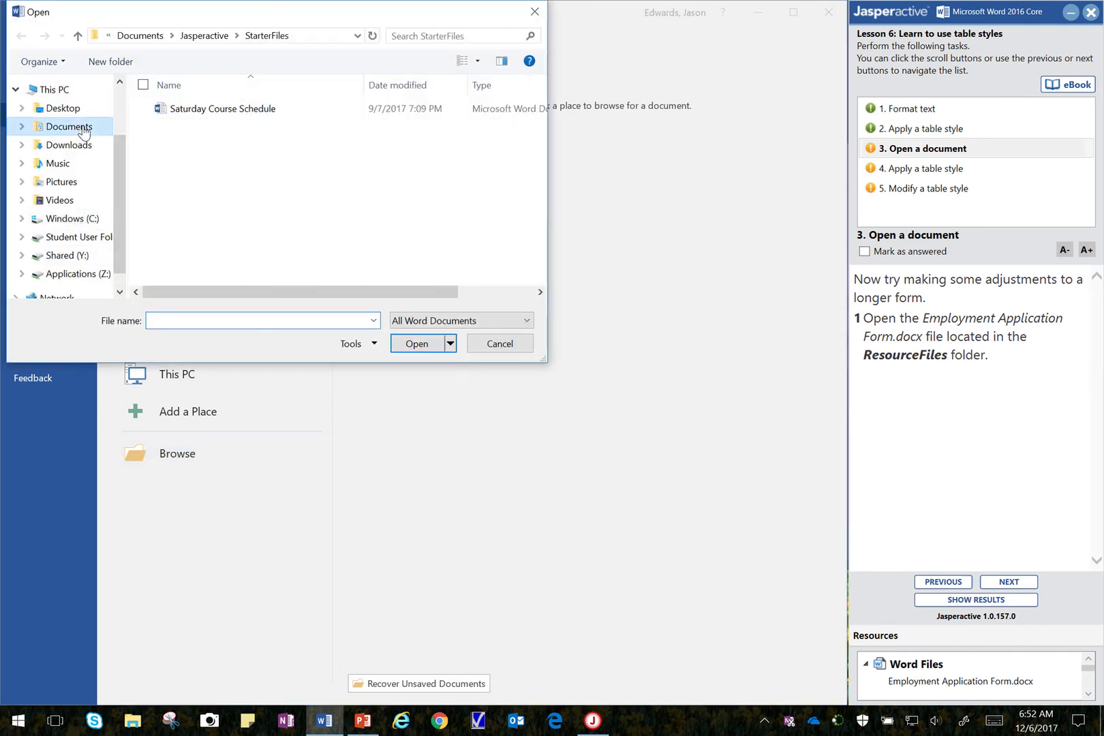
double_click(216, 140)
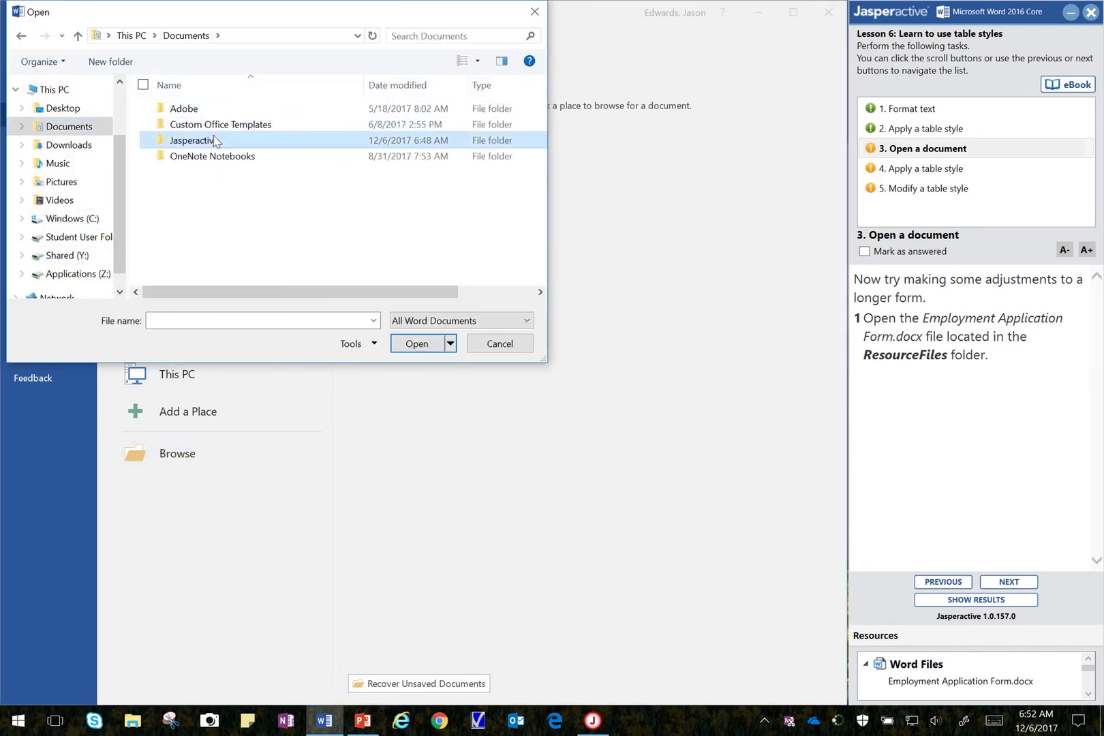
double_click(211, 123)
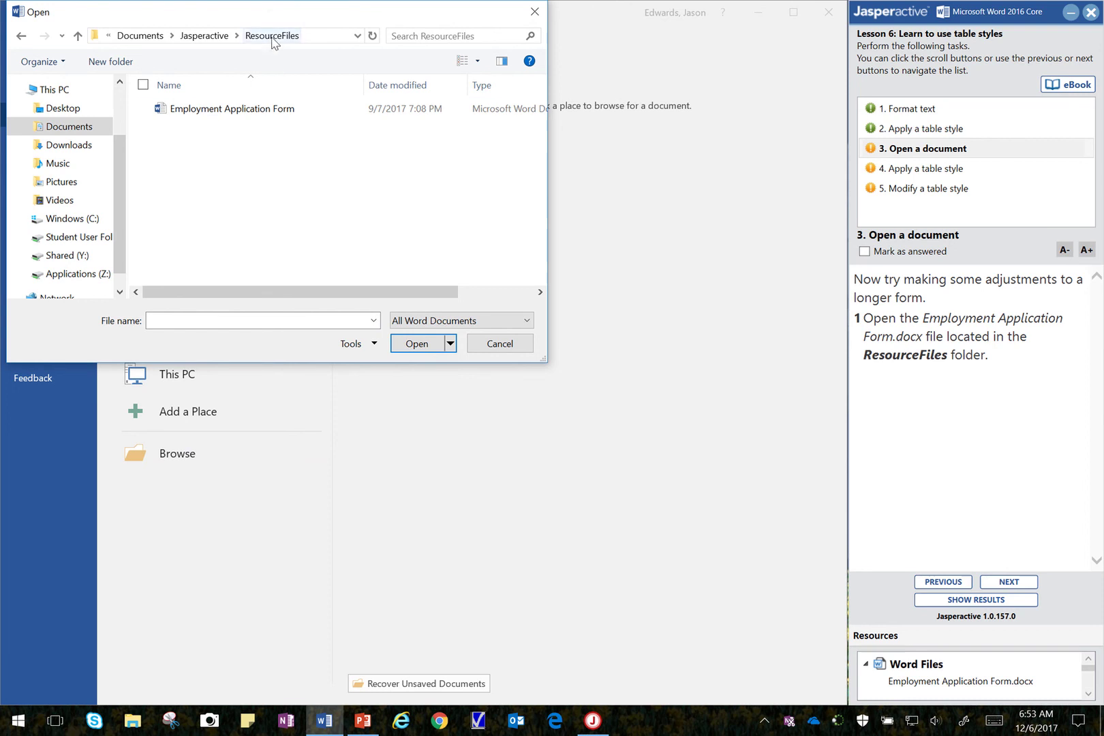
double_click(228, 109)
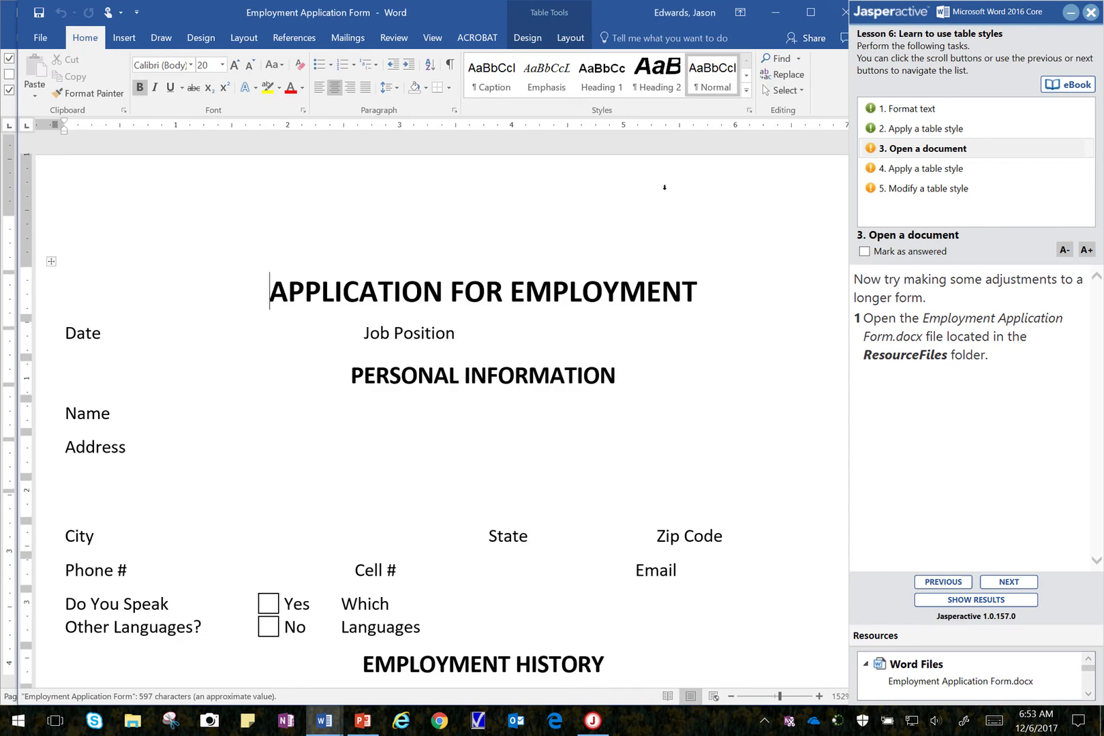
click(876, 254)
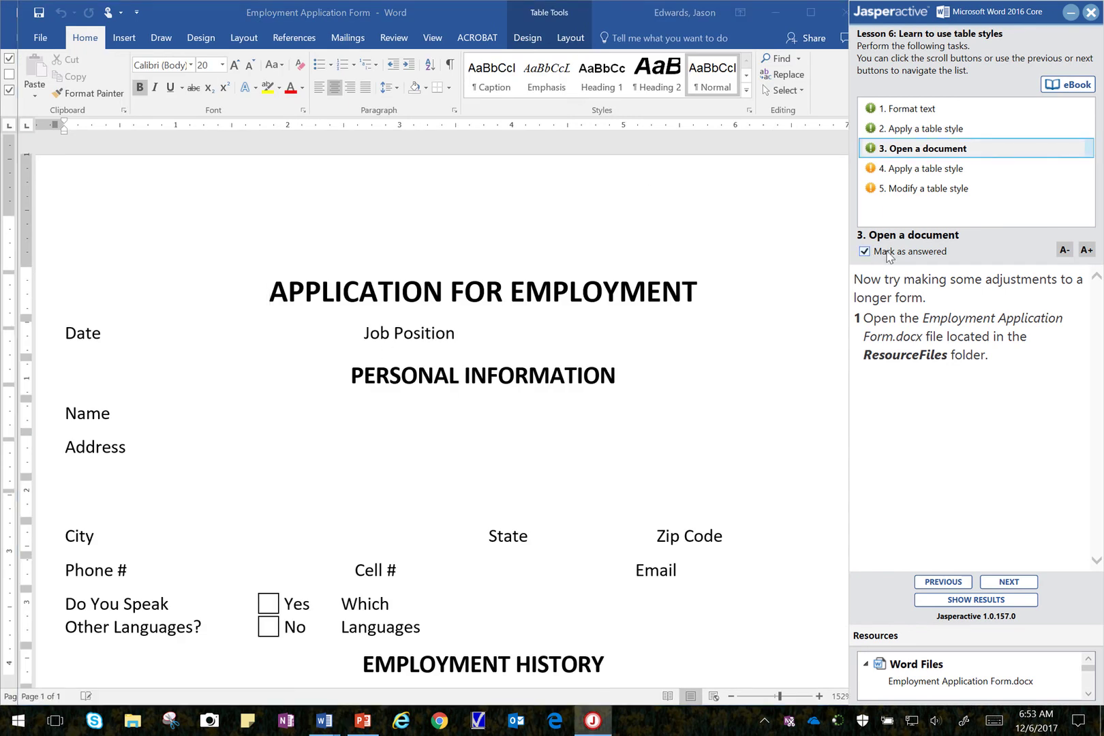
Turn on Repeat Header Rows for the APPLICATION FOR EMPLOYMENT title row.
click(931, 170)
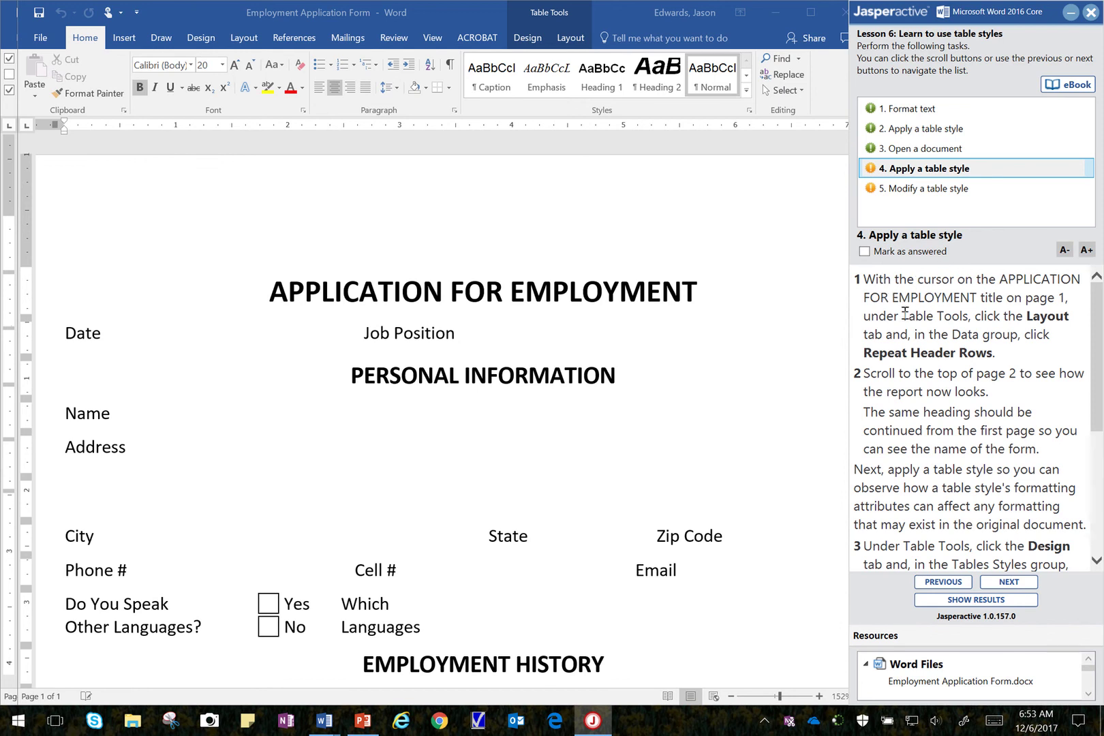
click(418, 291)
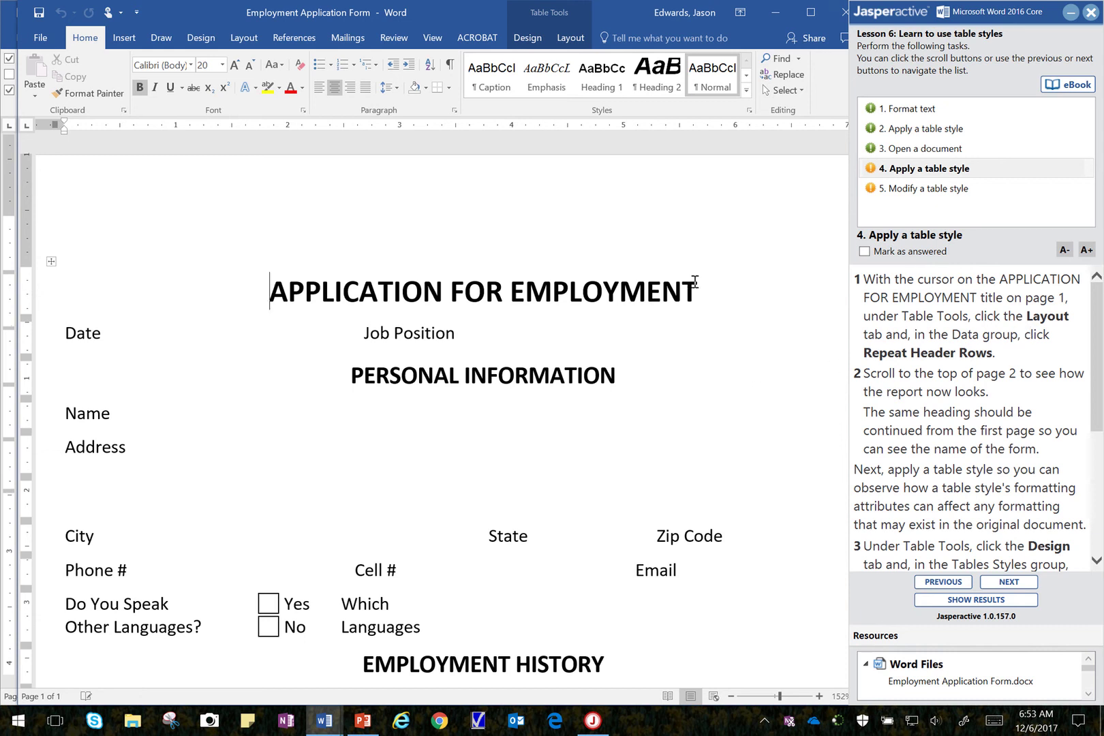
click(571, 39)
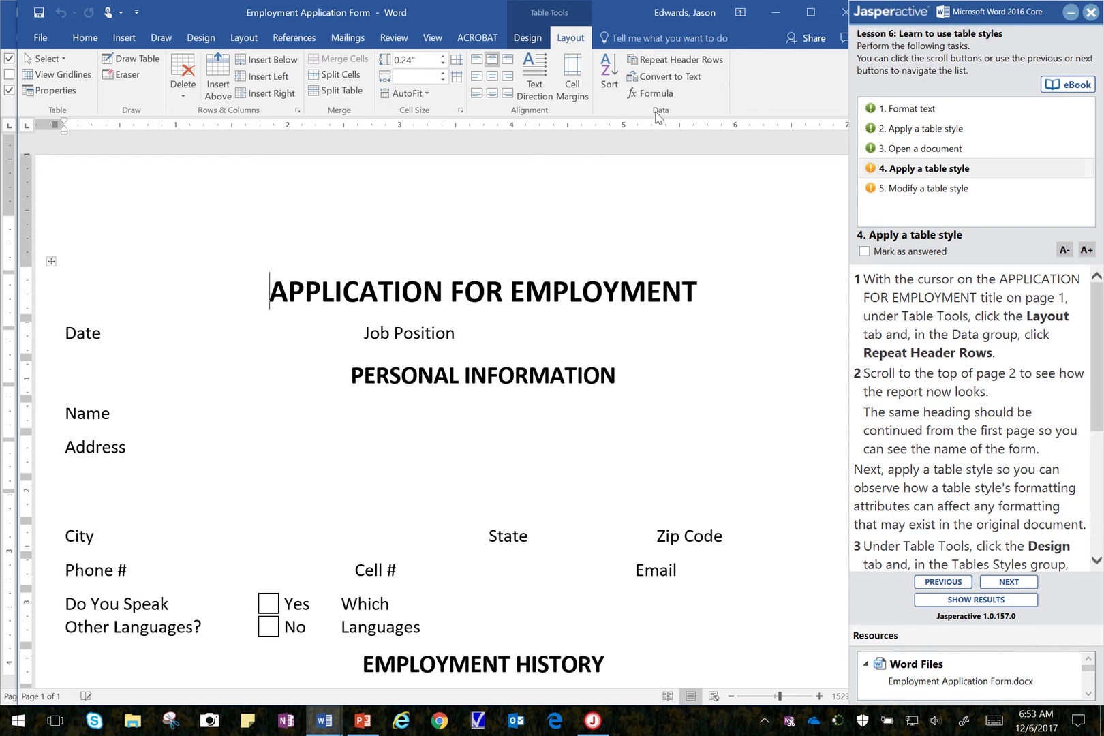
click(650, 63)
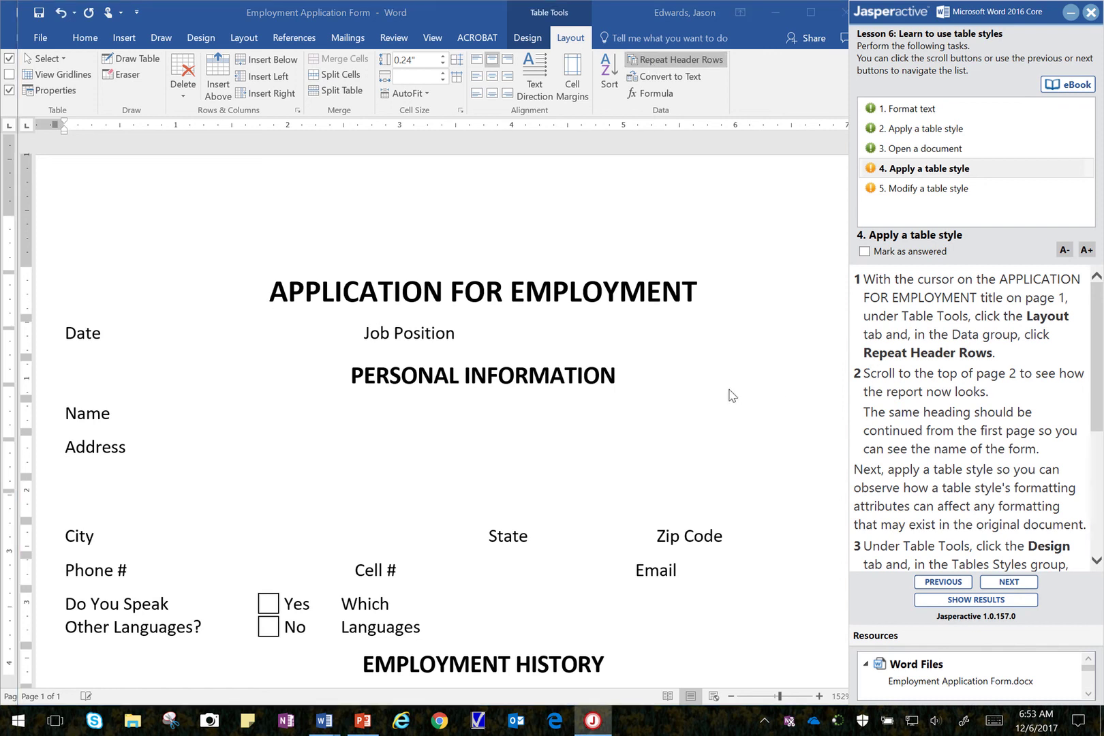
scroll(731, 395, down, 2)
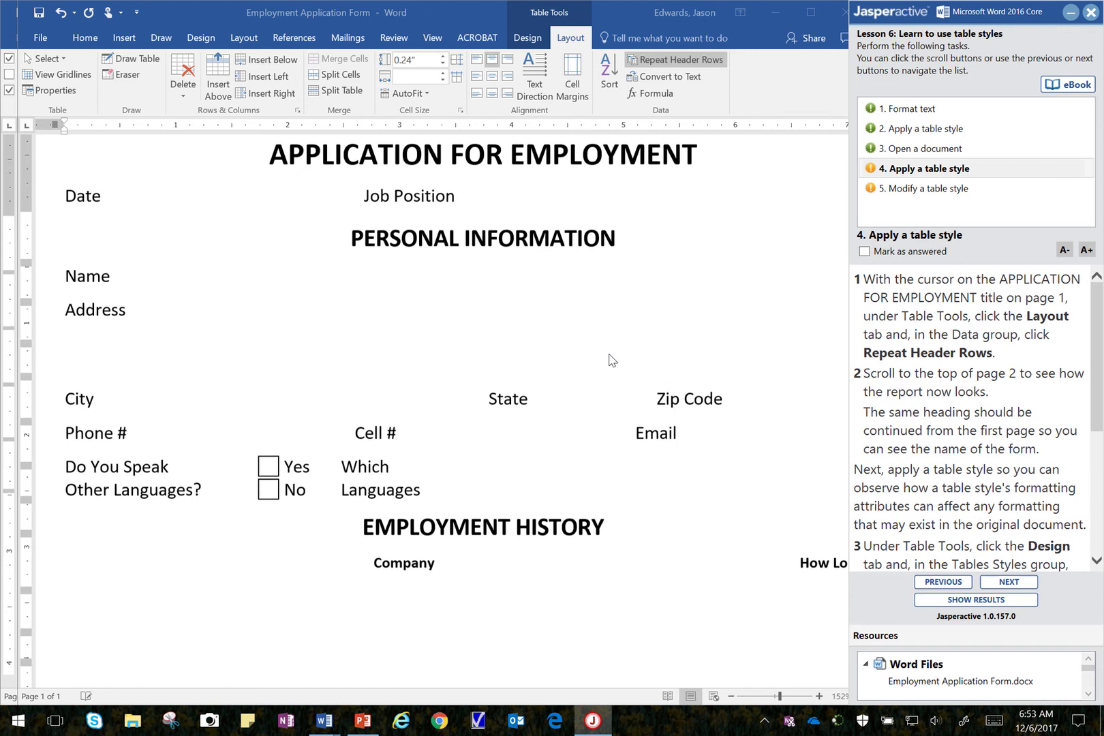
scroll(611, 359, up, 2)
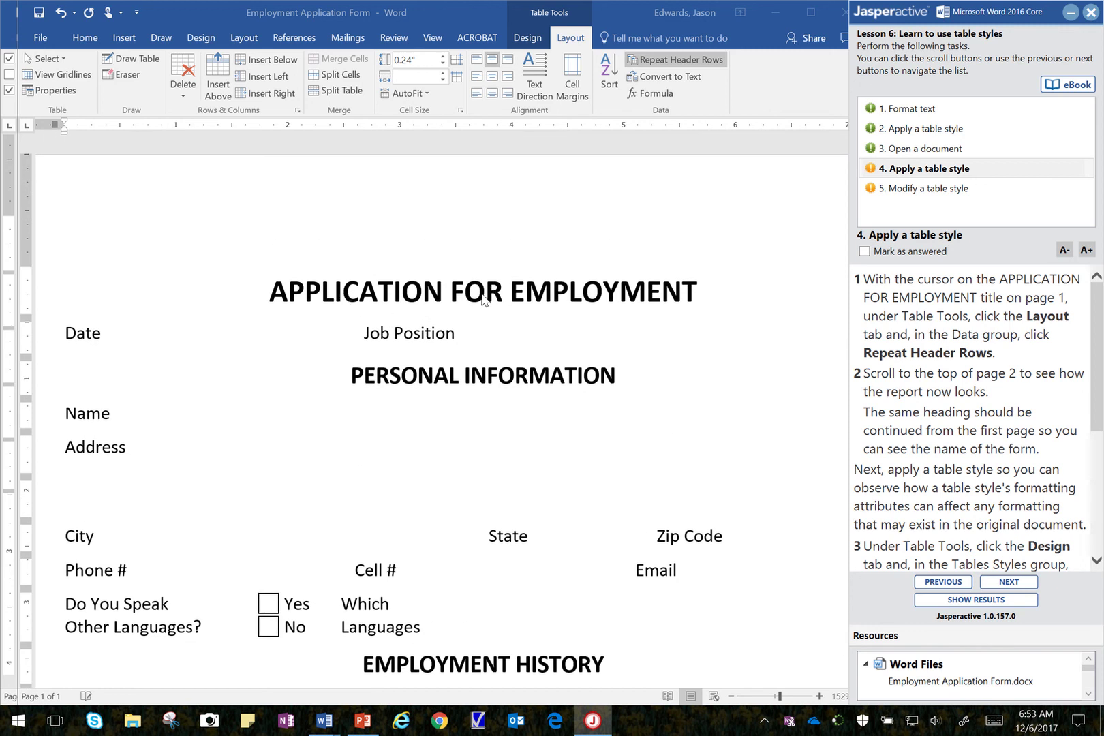
scroll(574, 409, down, 9)
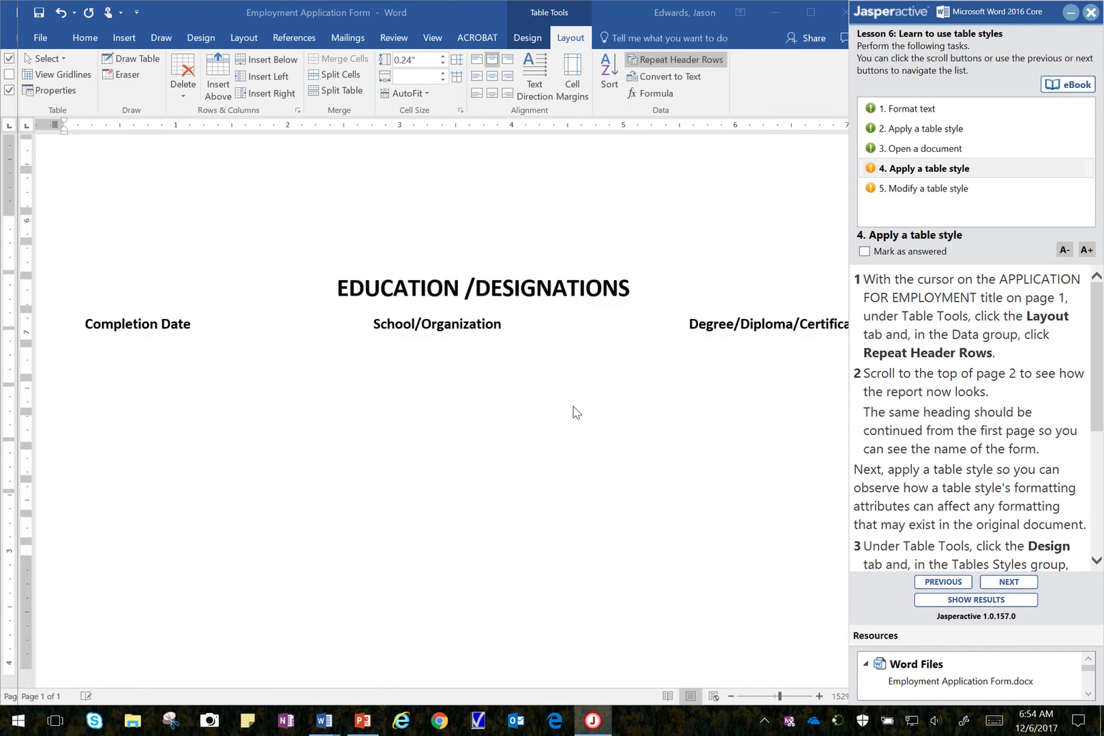
scroll(574, 412, down, 6)
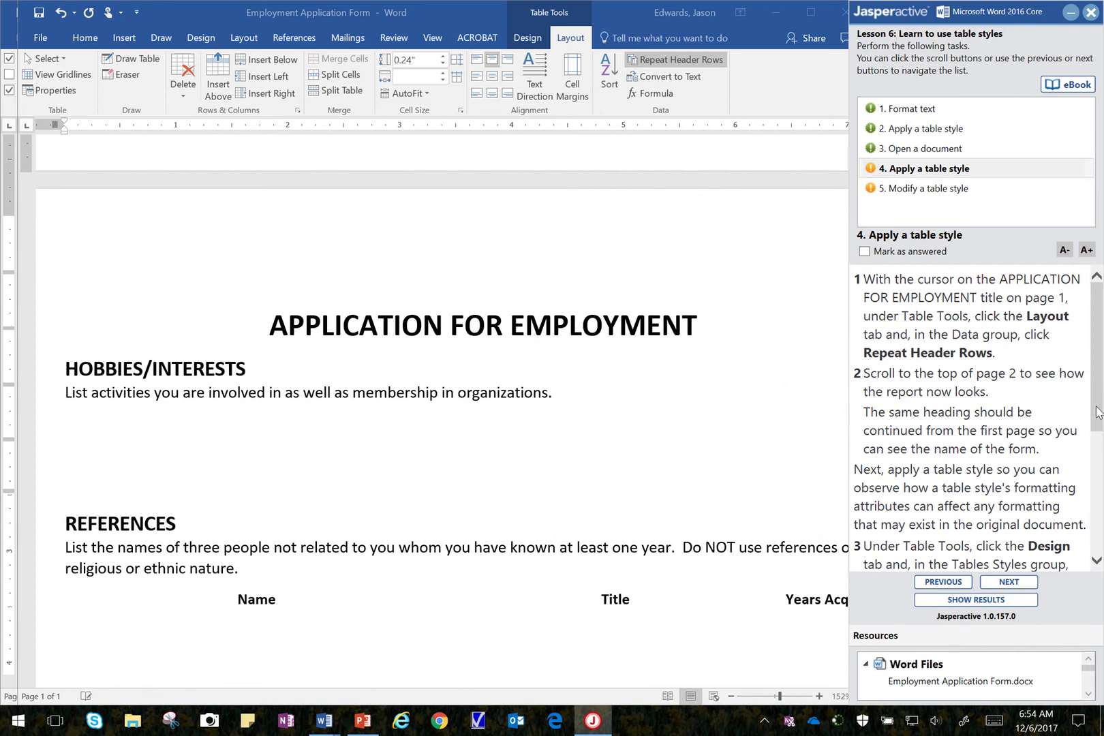
scroll(1099, 430, down, 1)
scroll(1099, 429, down, 3)
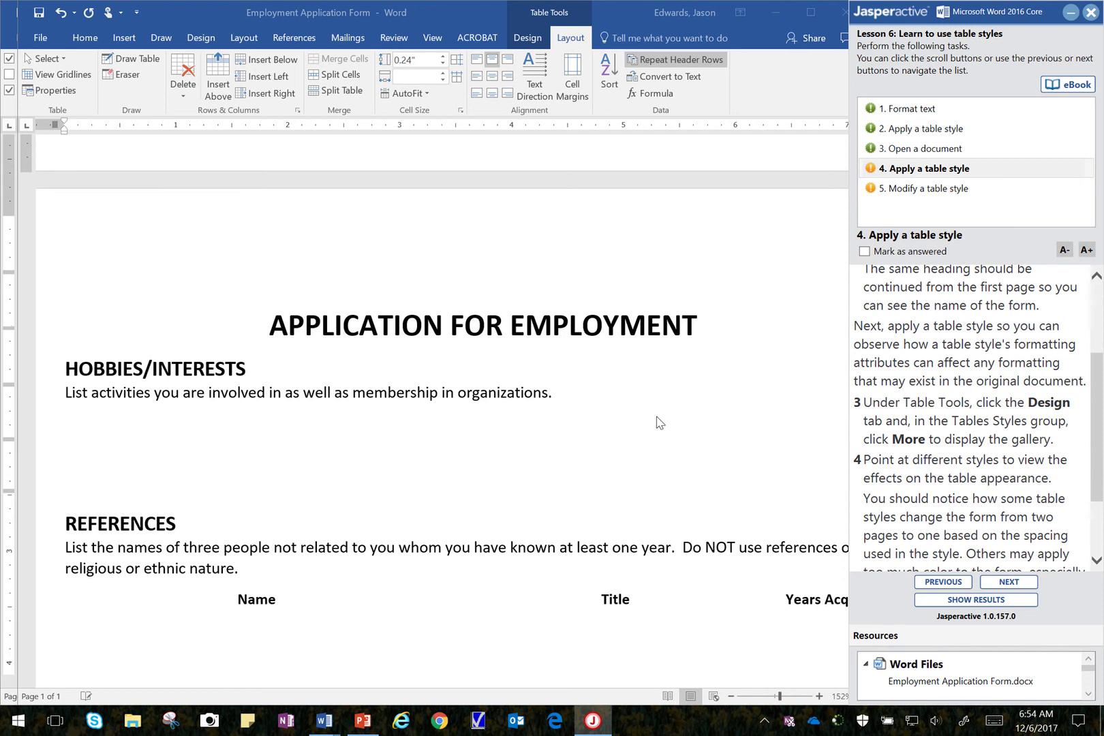
scroll(658, 422, down, 10)
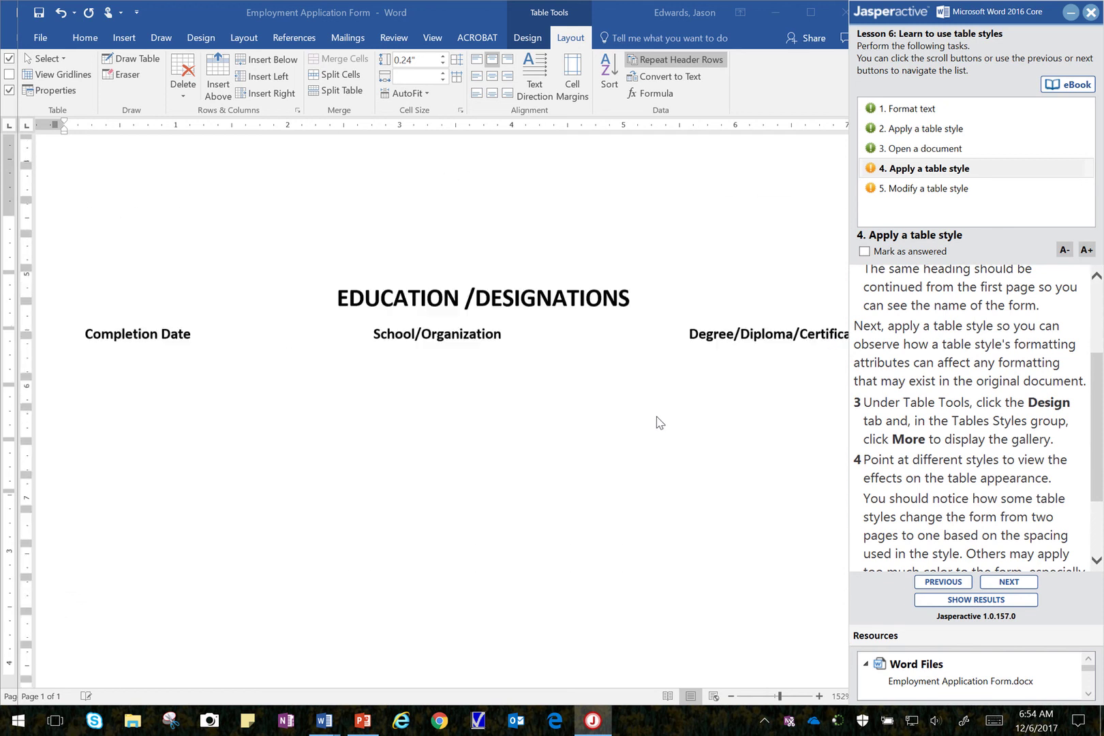
scroll(659, 423, up, 5)
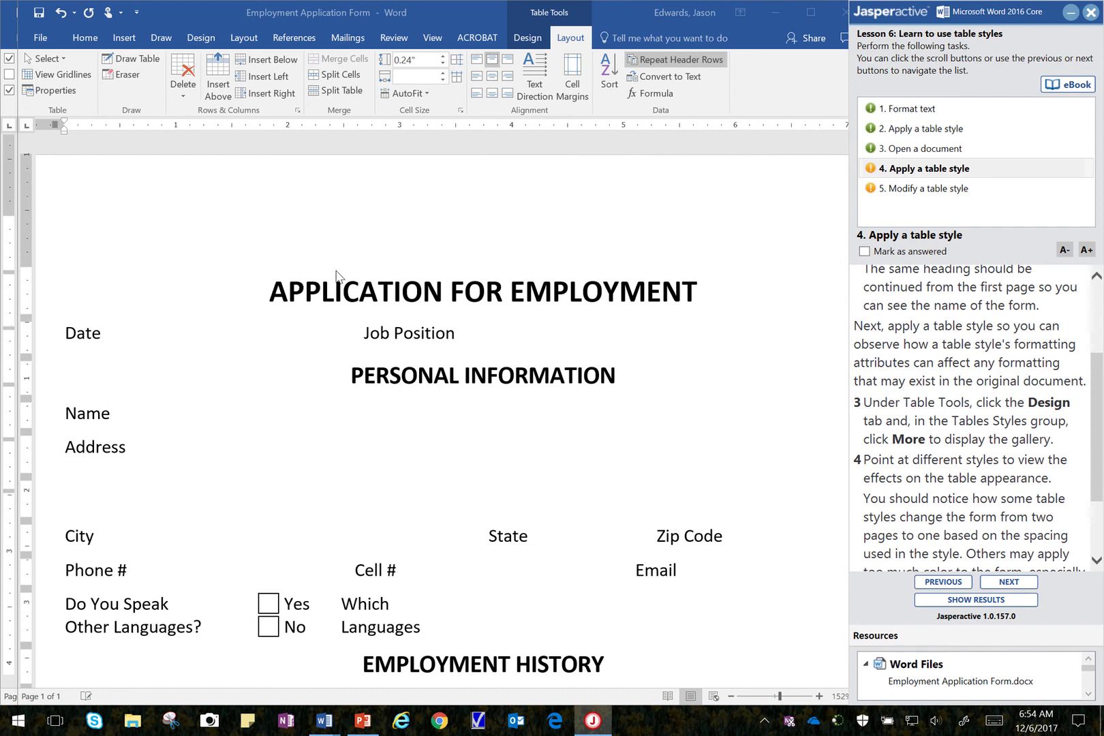
Expand the Table Styles gallery for the Employment Application Form table under Table Tools Design.
click(304, 283)
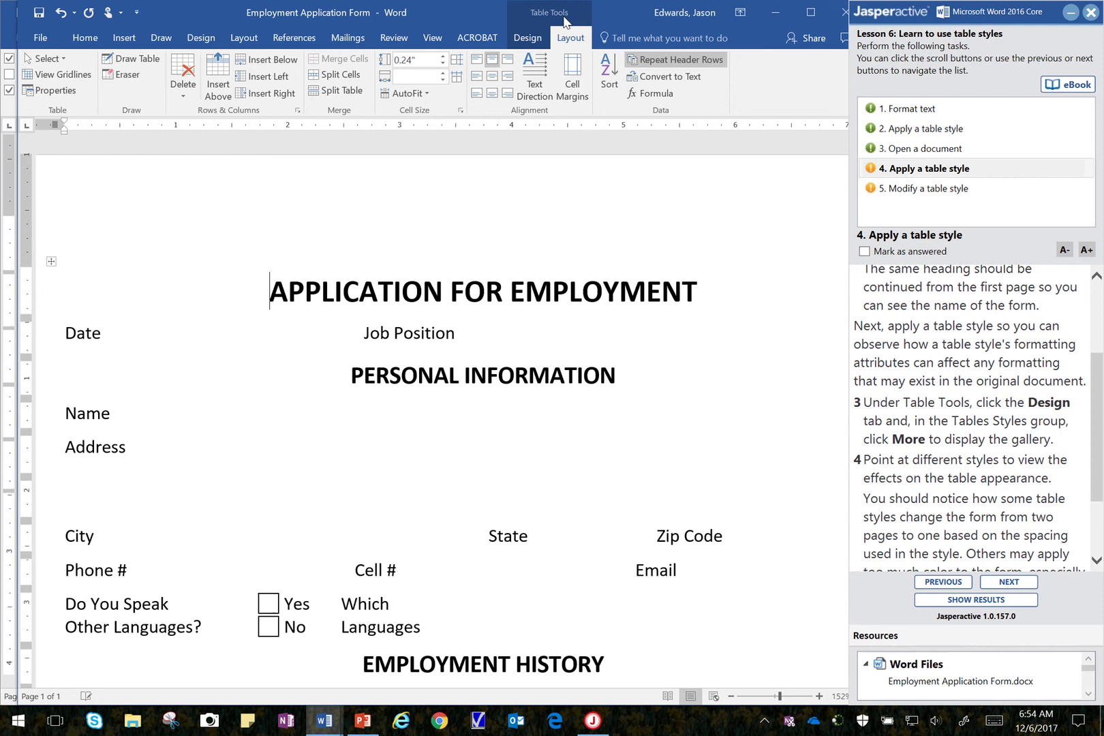
click(528, 40)
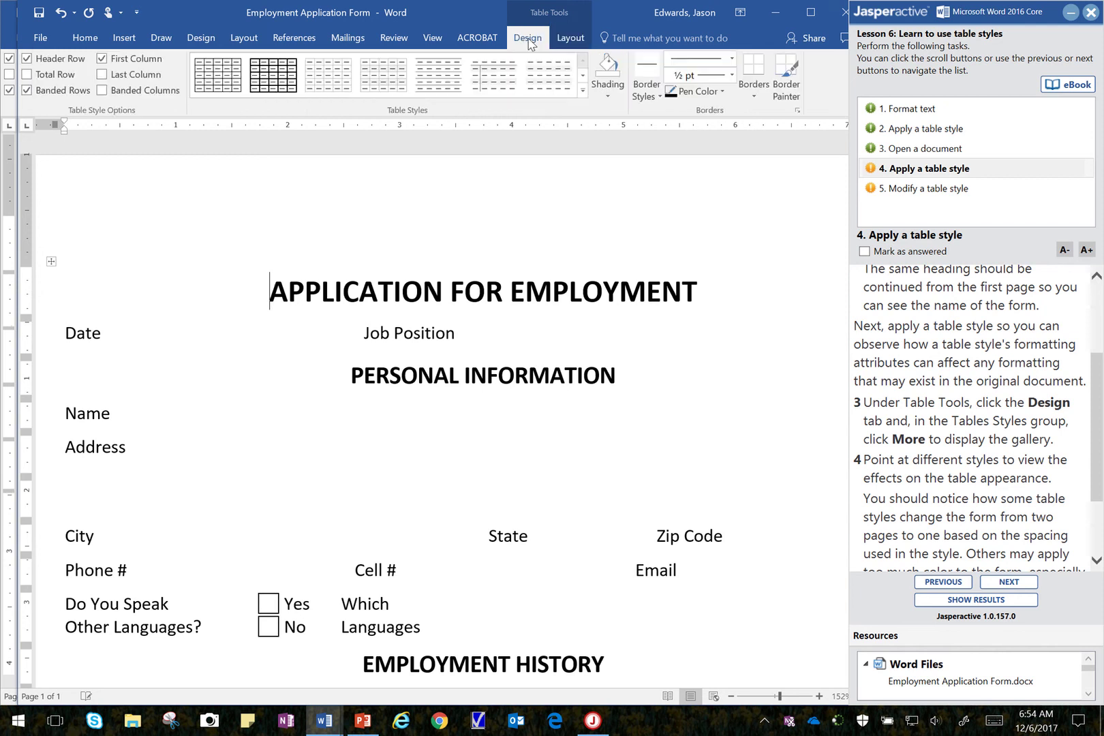
click(583, 96)
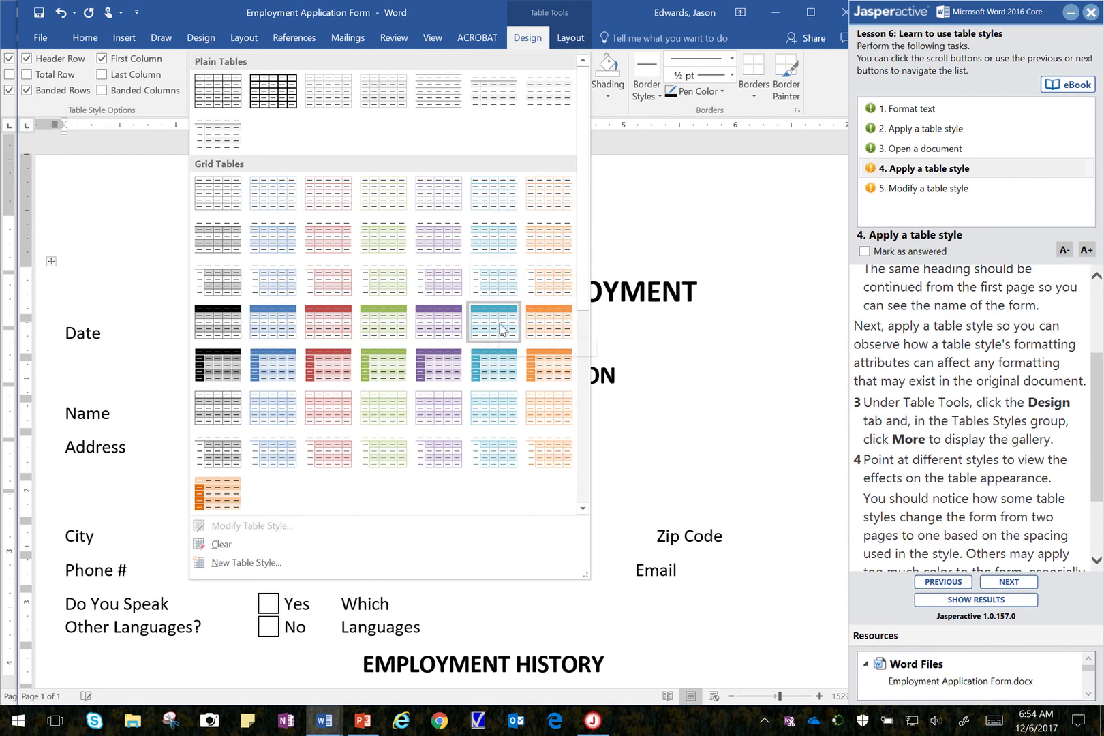
click(1090, 401)
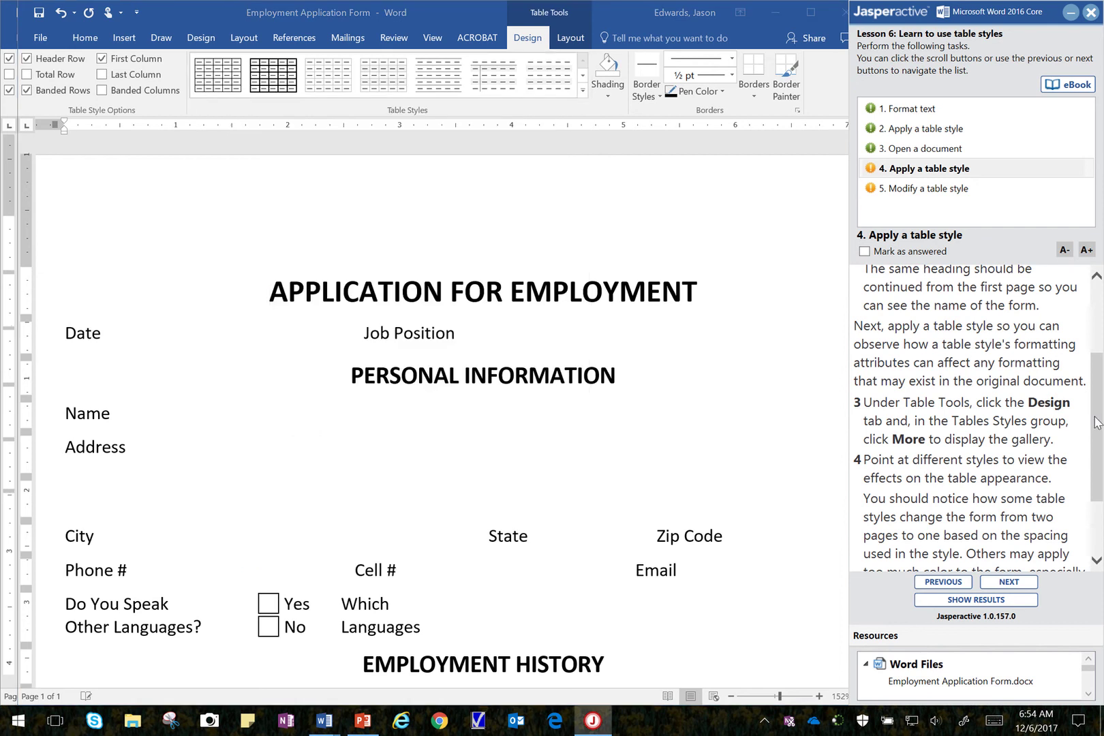
scroll(1097, 423, down, 3)
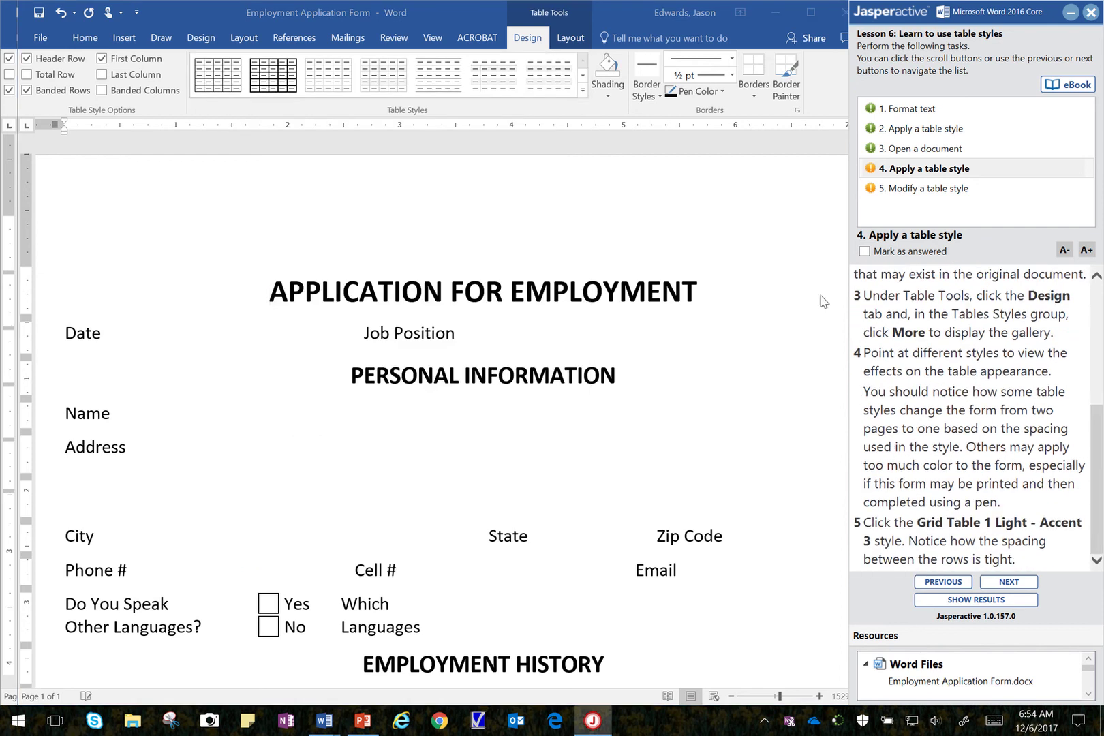
click(583, 91)
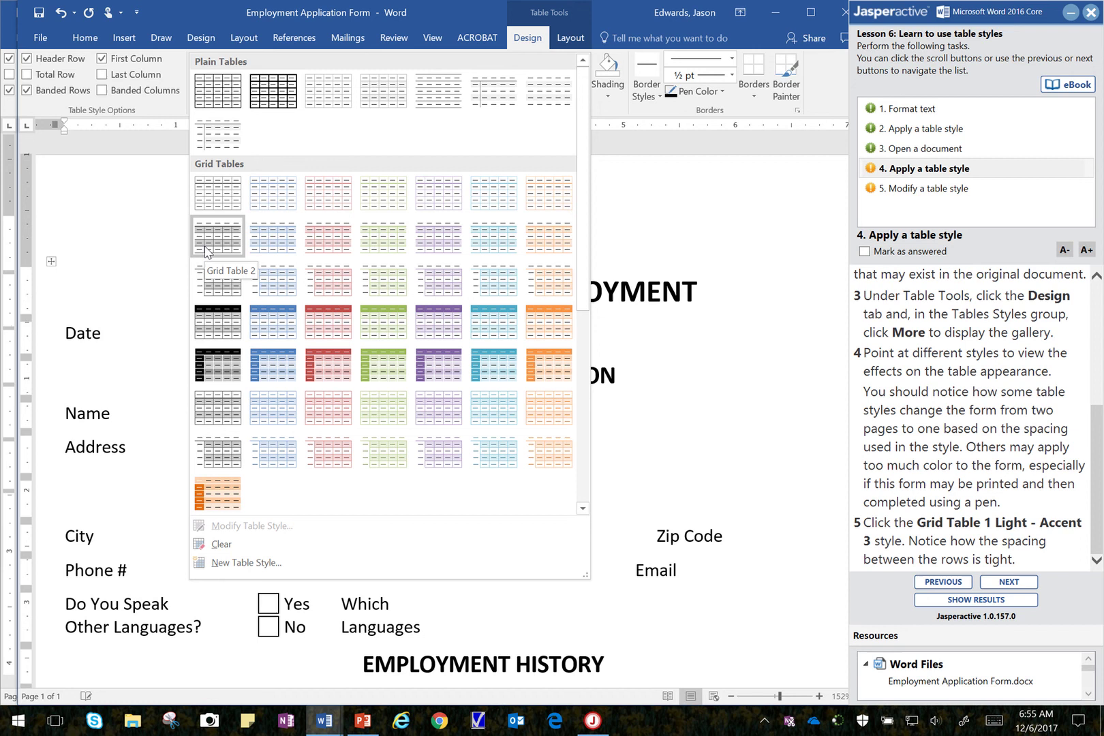
Apply Grid Table 1 Light - Accent 3 to the application form table and mark task 4 answered.
click(218, 204)
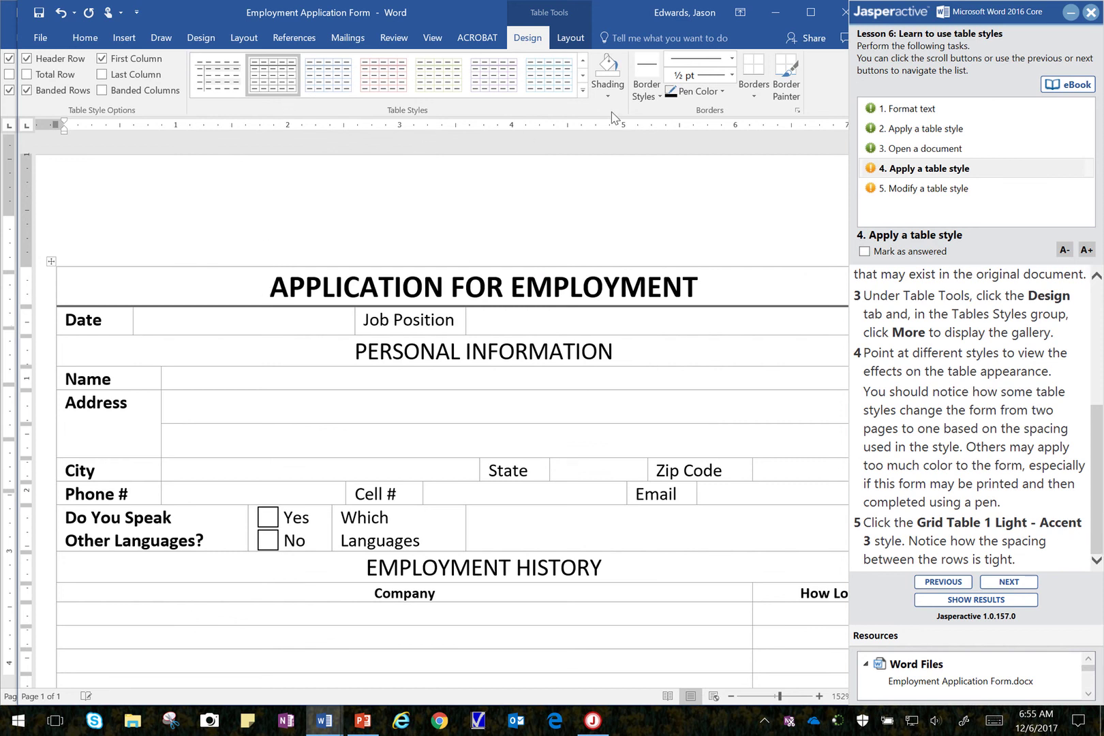
click(583, 91)
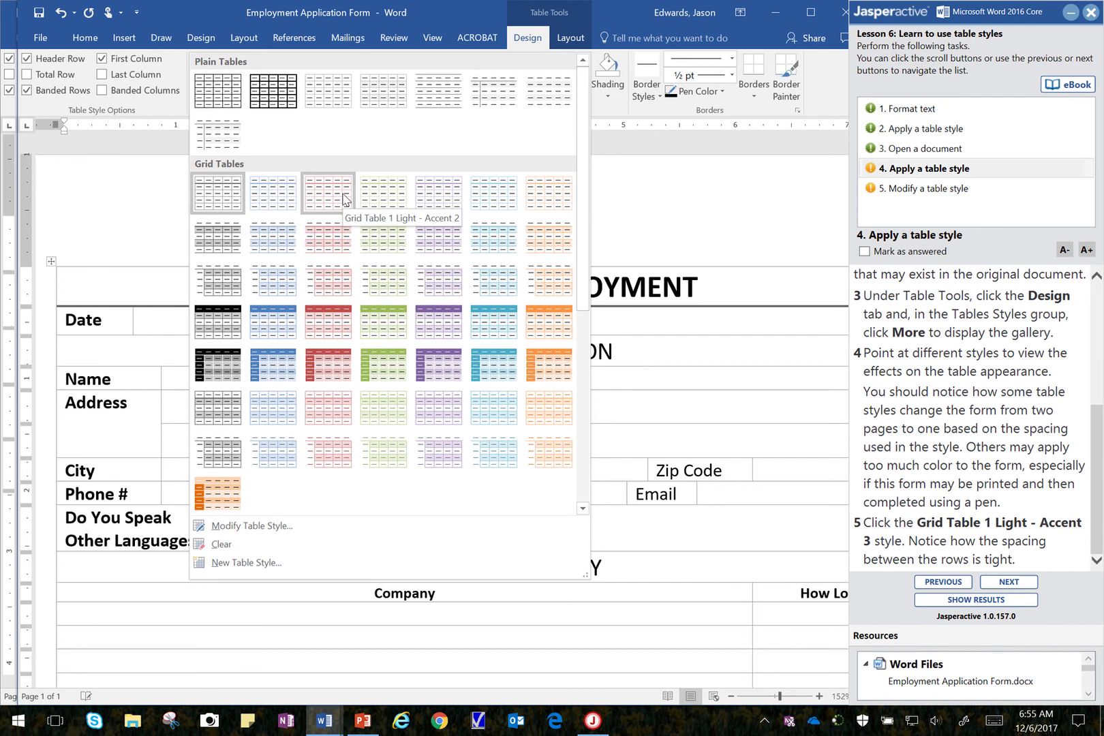
click(388, 204)
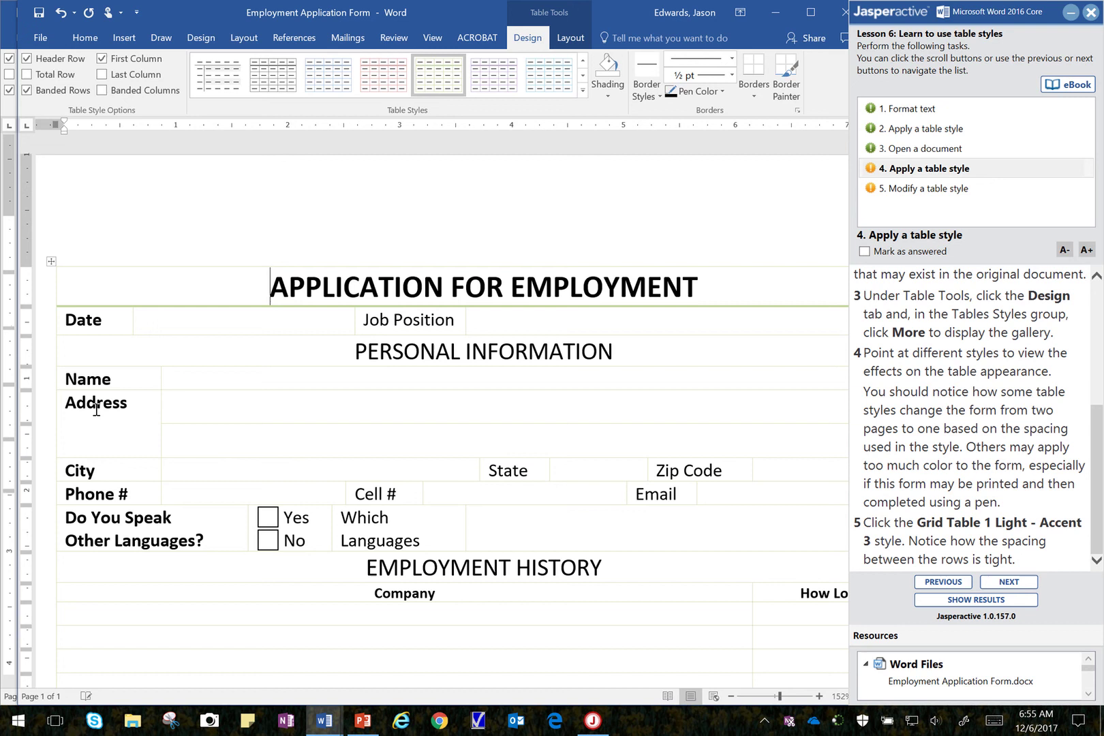
mouse_move(43, 329)
click(911, 258)
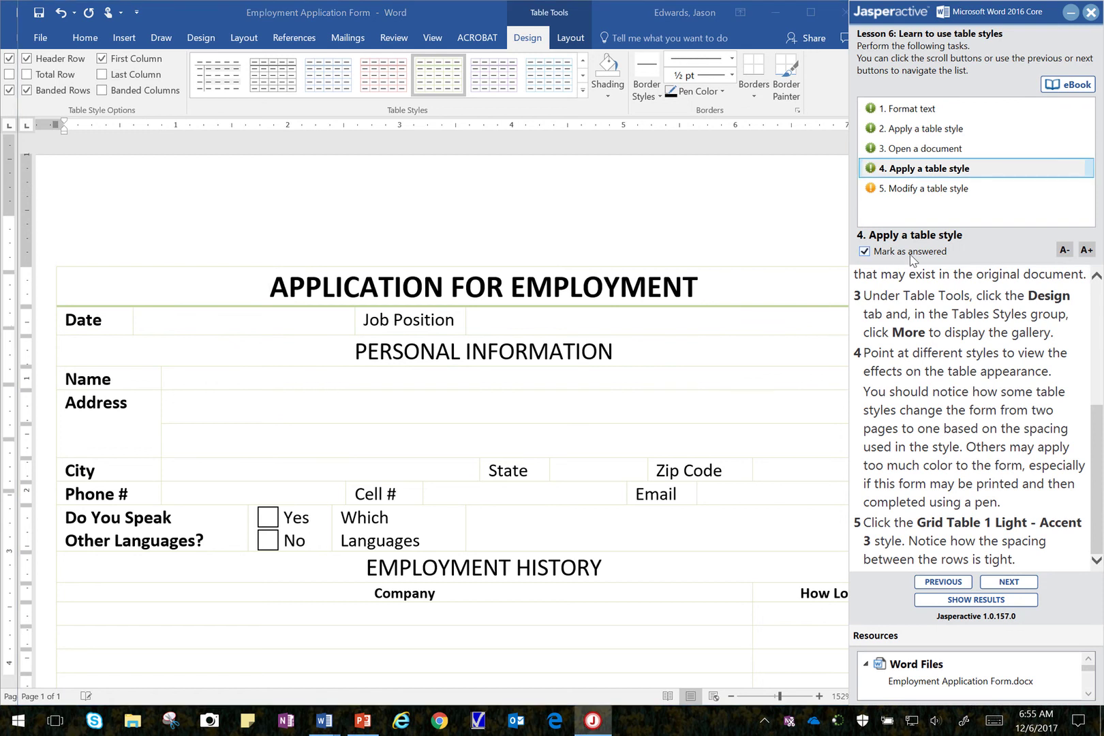
Switch to task 5, Modify a table style, and expand the table styles gallery for the form table.
click(946, 190)
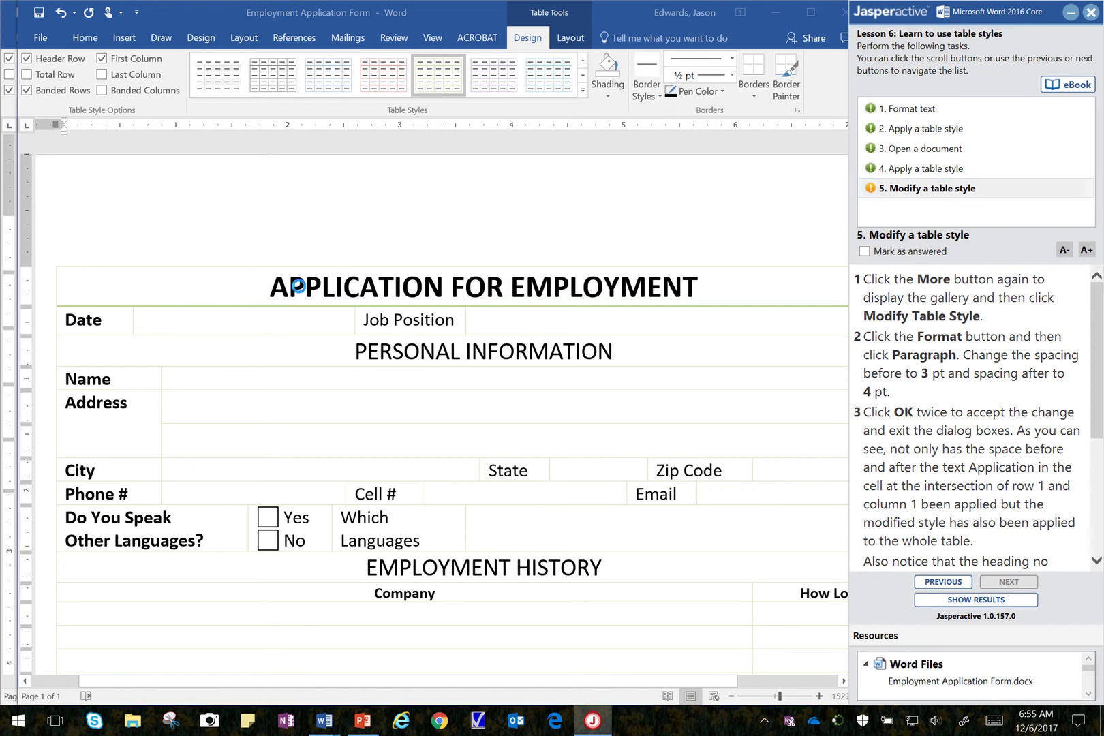
click(253, 285)
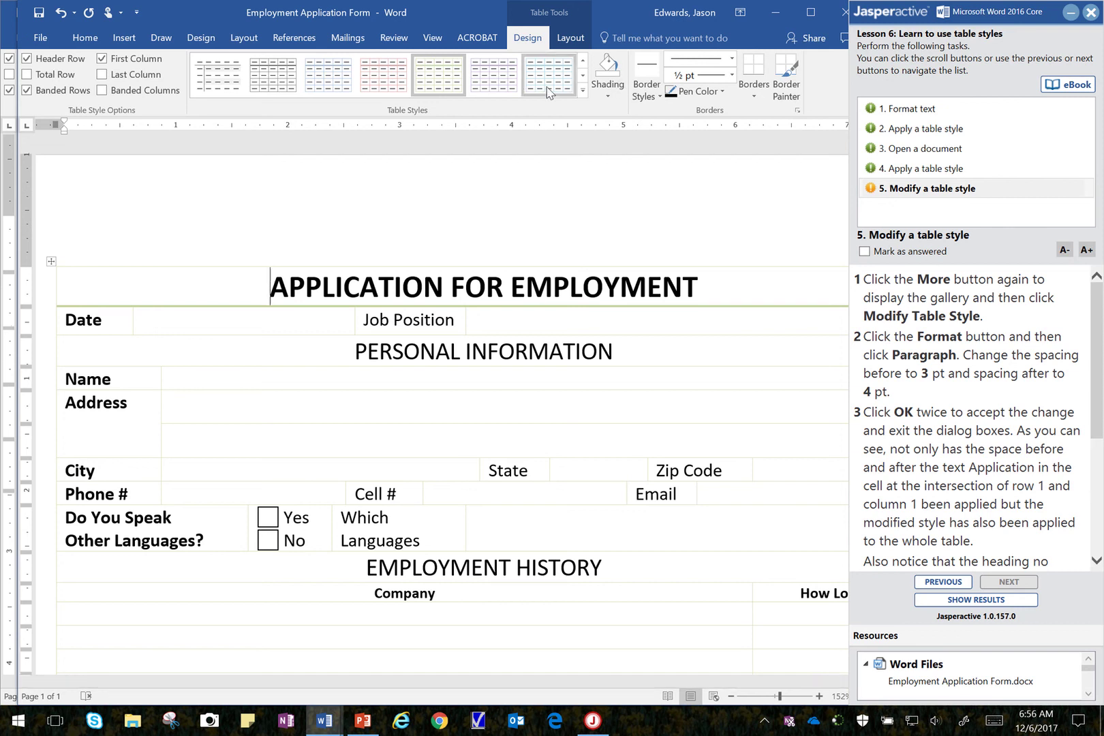
click(583, 91)
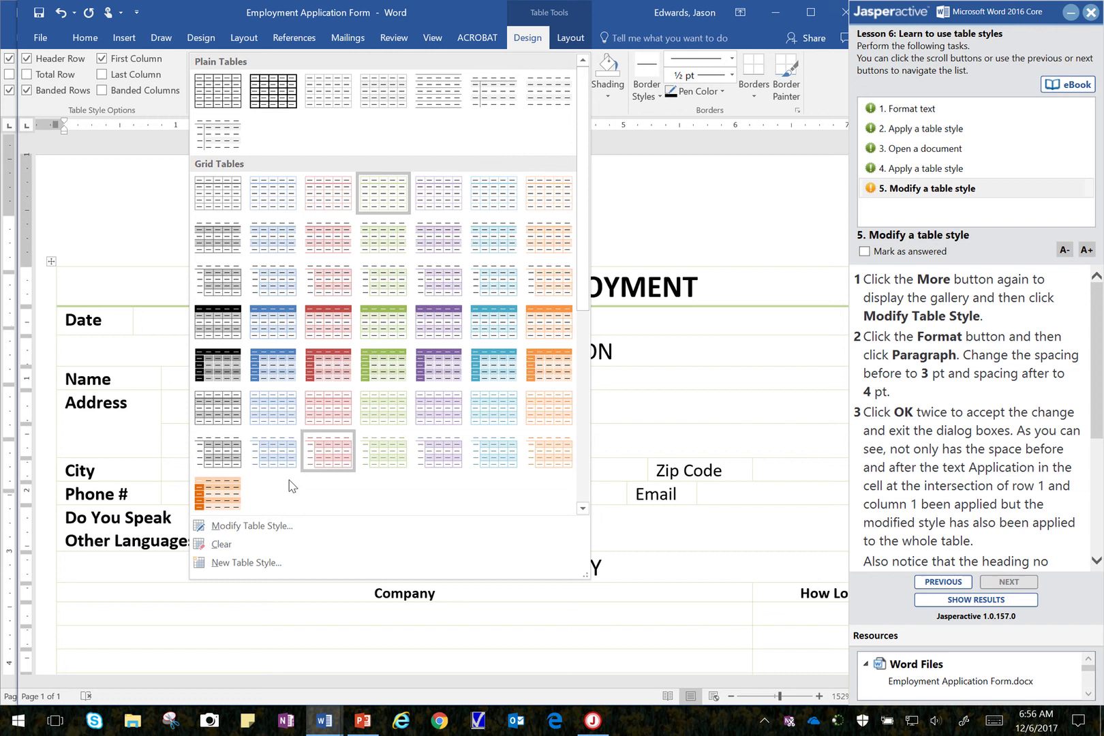
Set the Grid Table 1 Light - Accent 3 style's paragraph Spacing Before to 3 pt and save it.
click(229, 530)
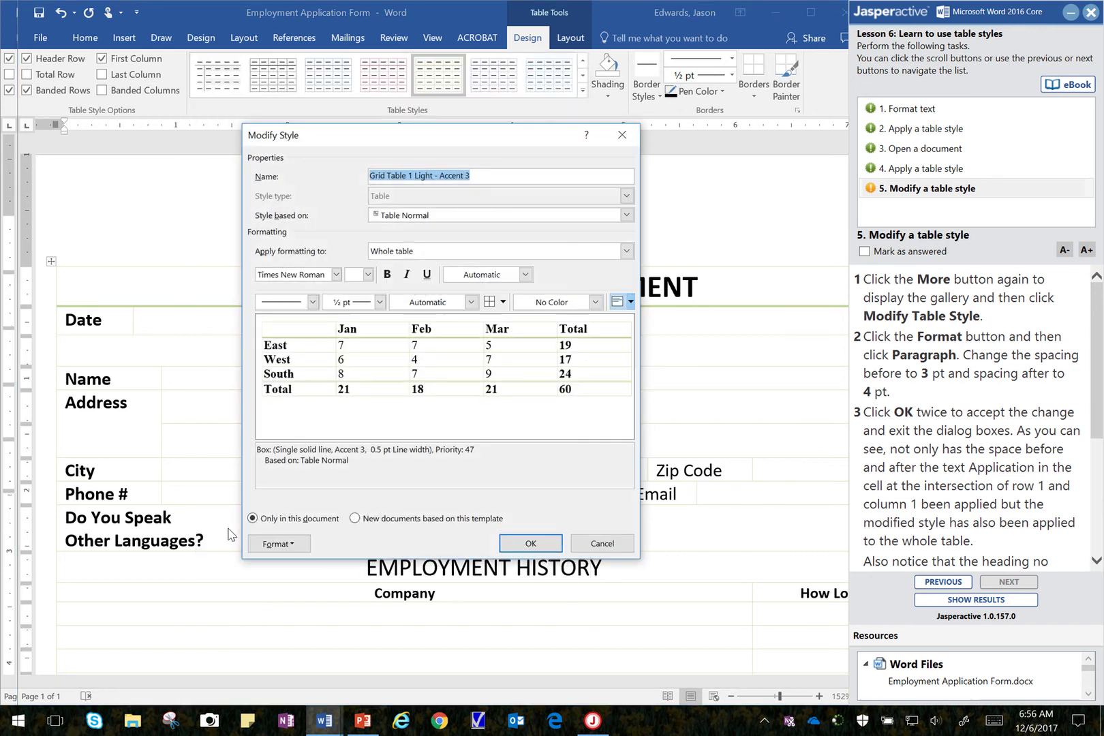
click(276, 543)
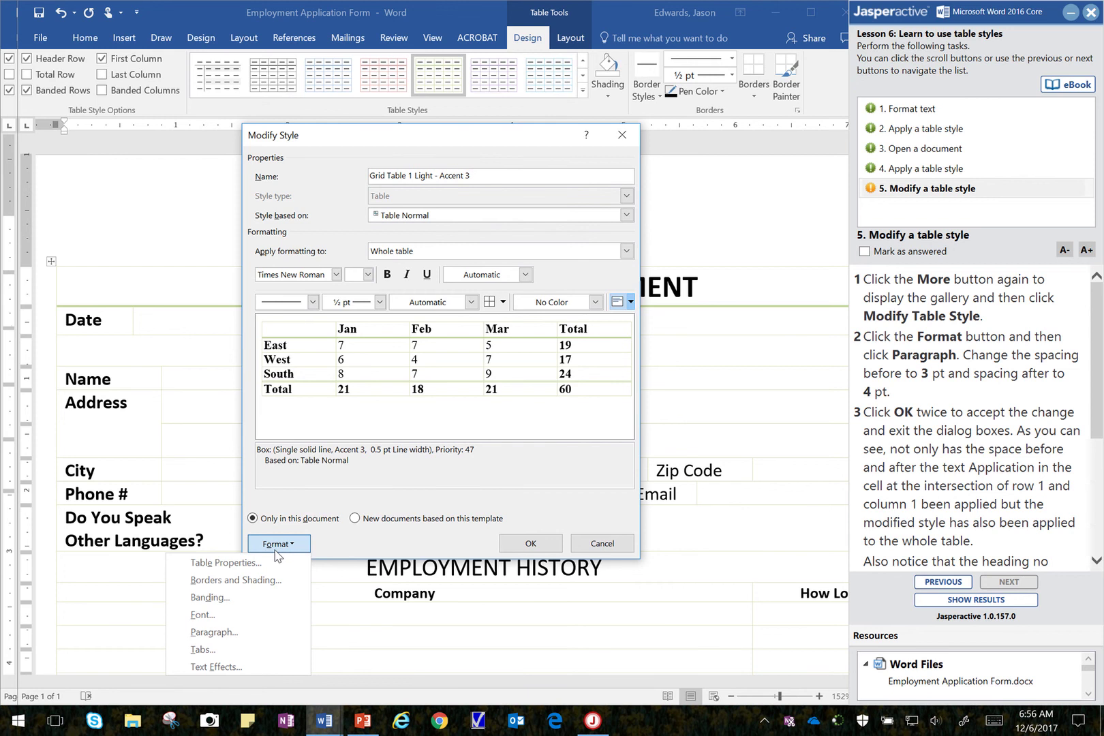
click(234, 633)
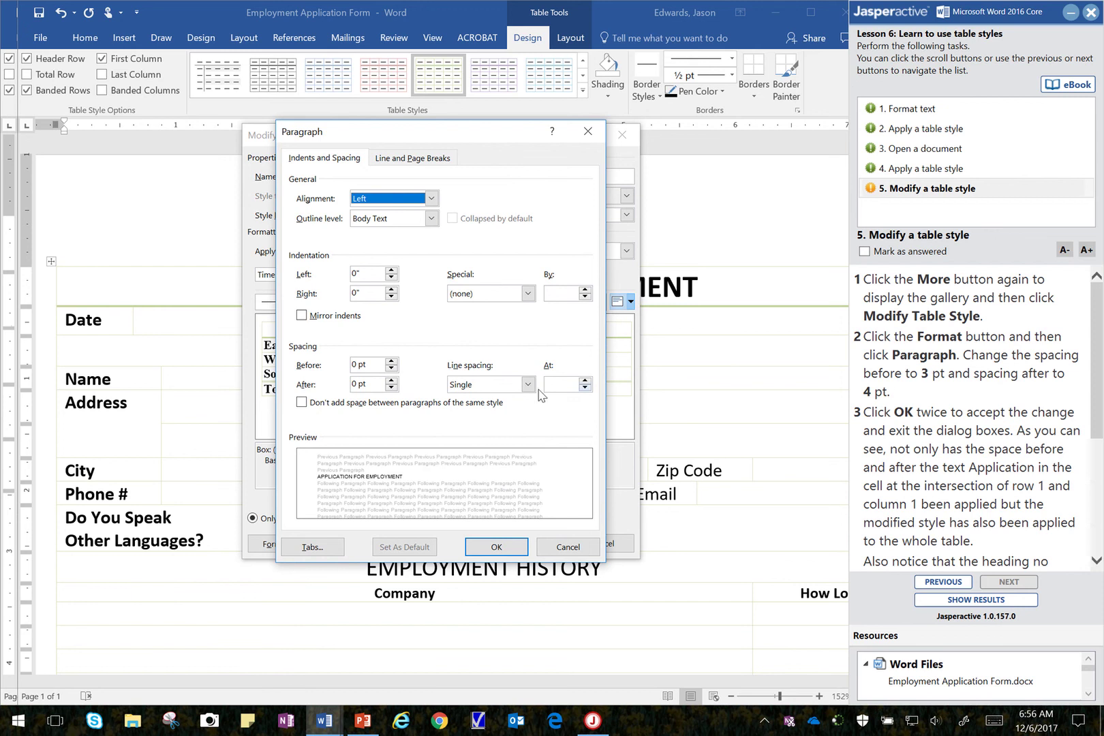
click(392, 369)
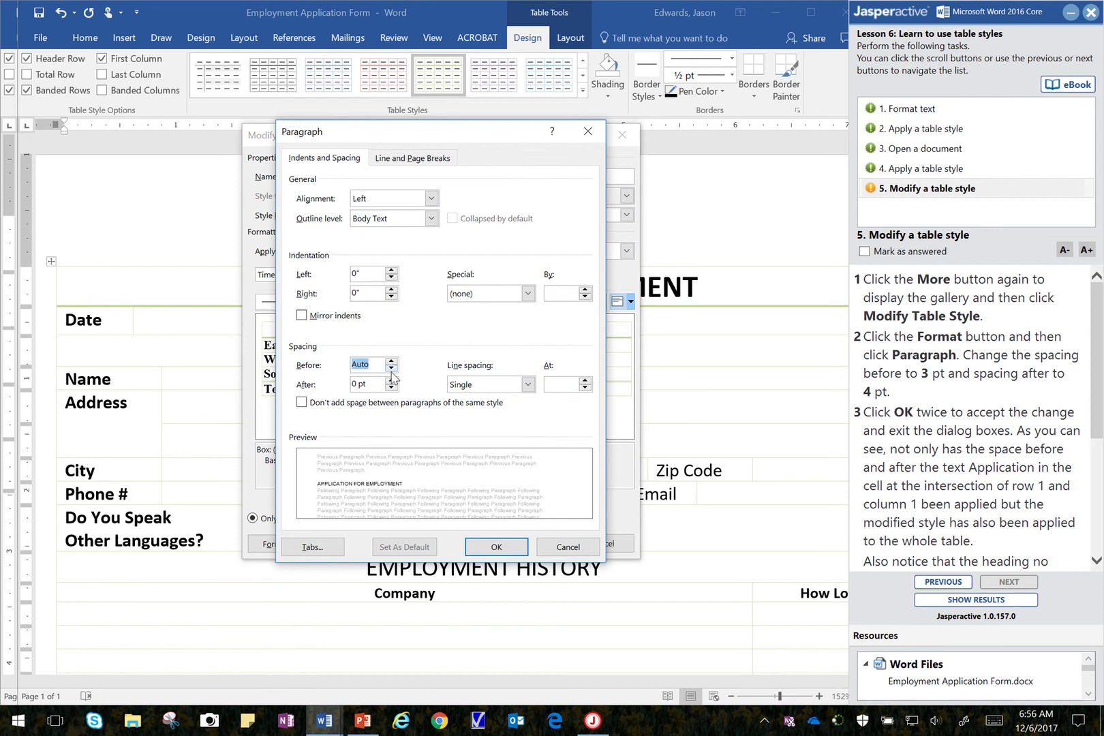
click(391, 362)
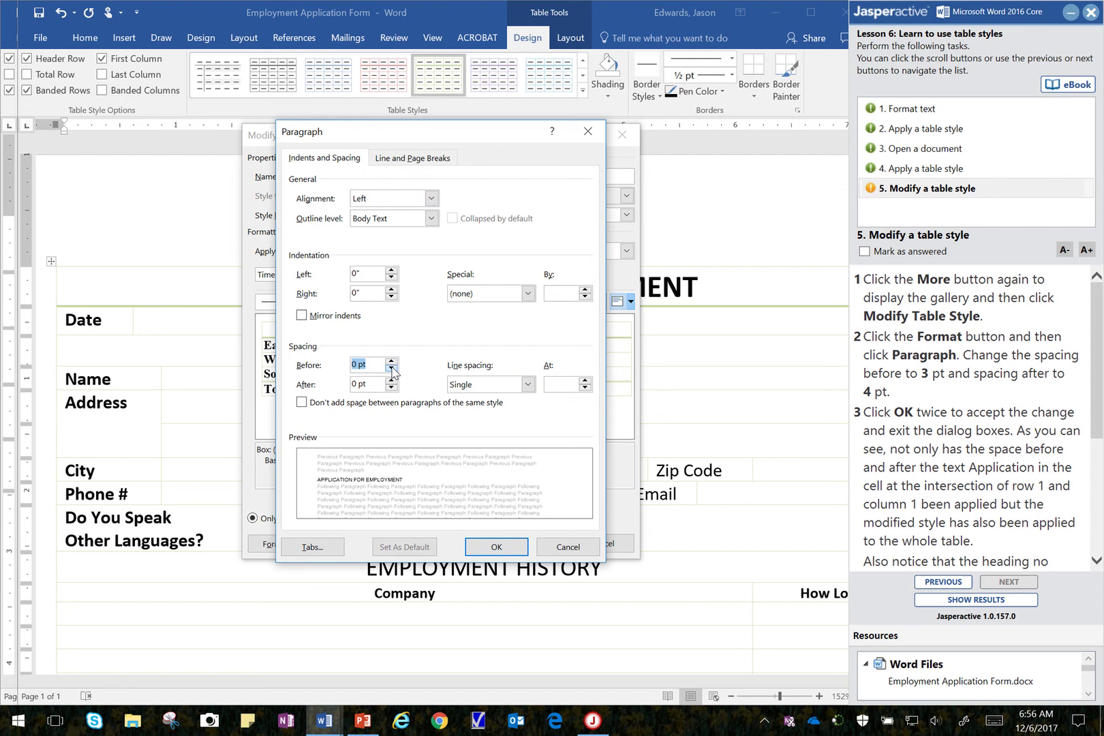
click(392, 362)
click(358, 367)
drag(358, 367, 352, 371)
text(3)
click(499, 546)
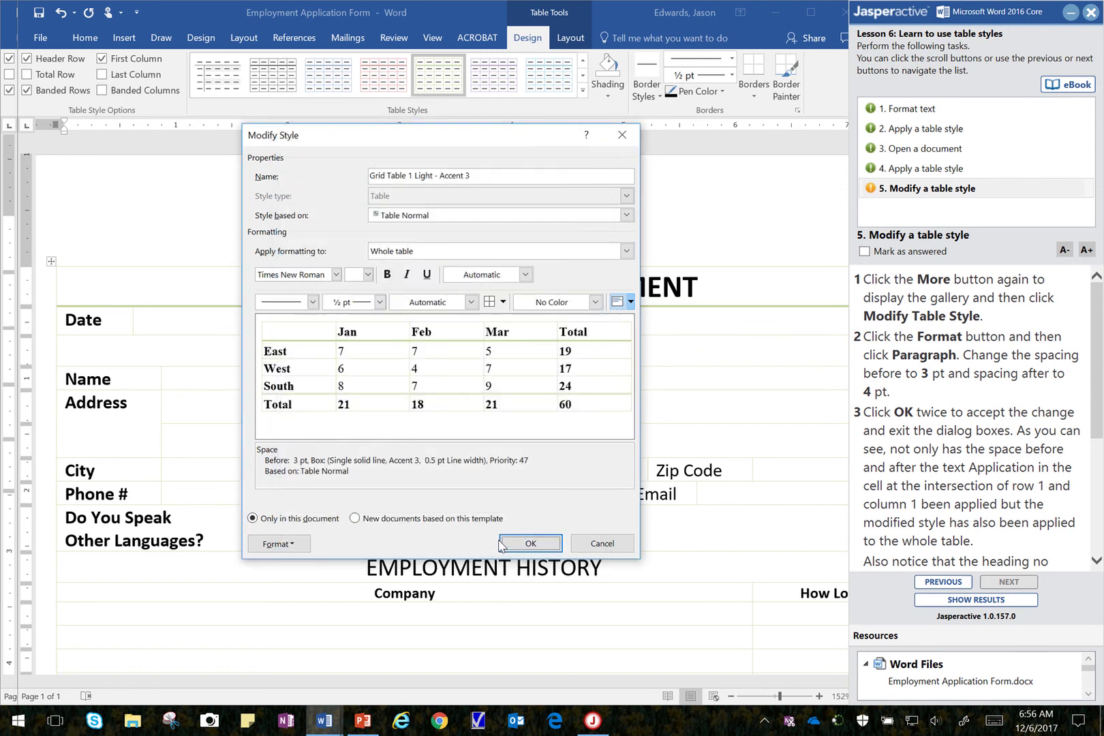
click(526, 545)
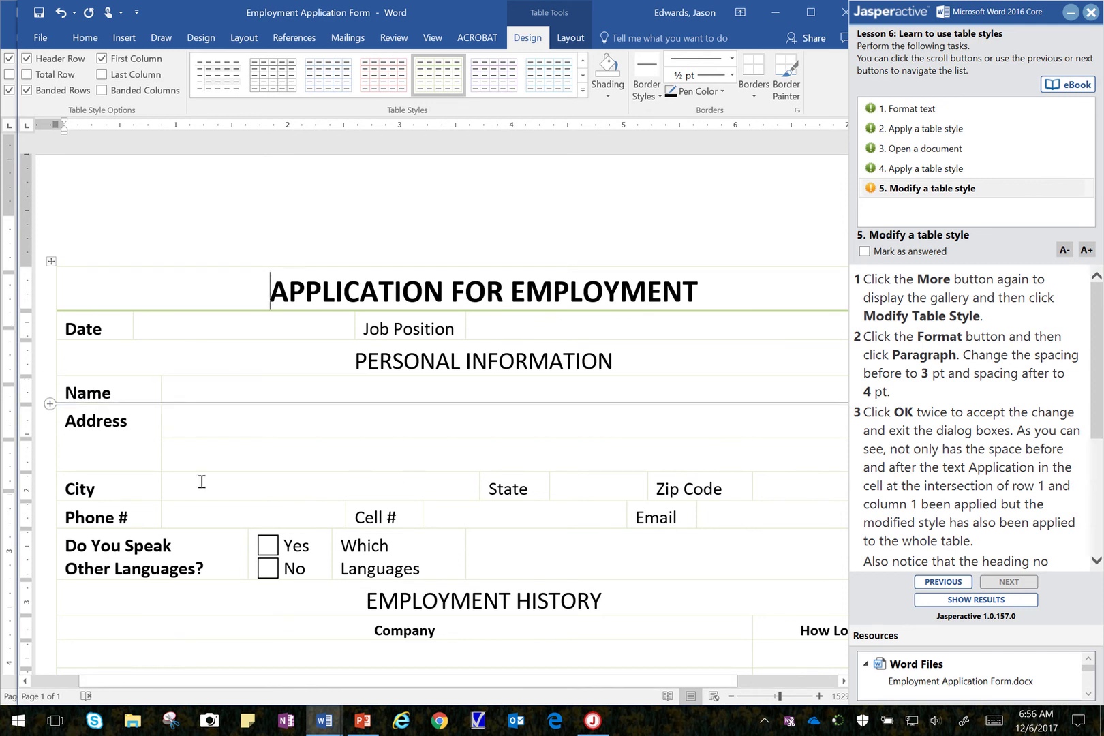
Turn on Repeat Header Rows for the form table's first row and mark task 5 answered.
drag(1099, 406, 1102, 537)
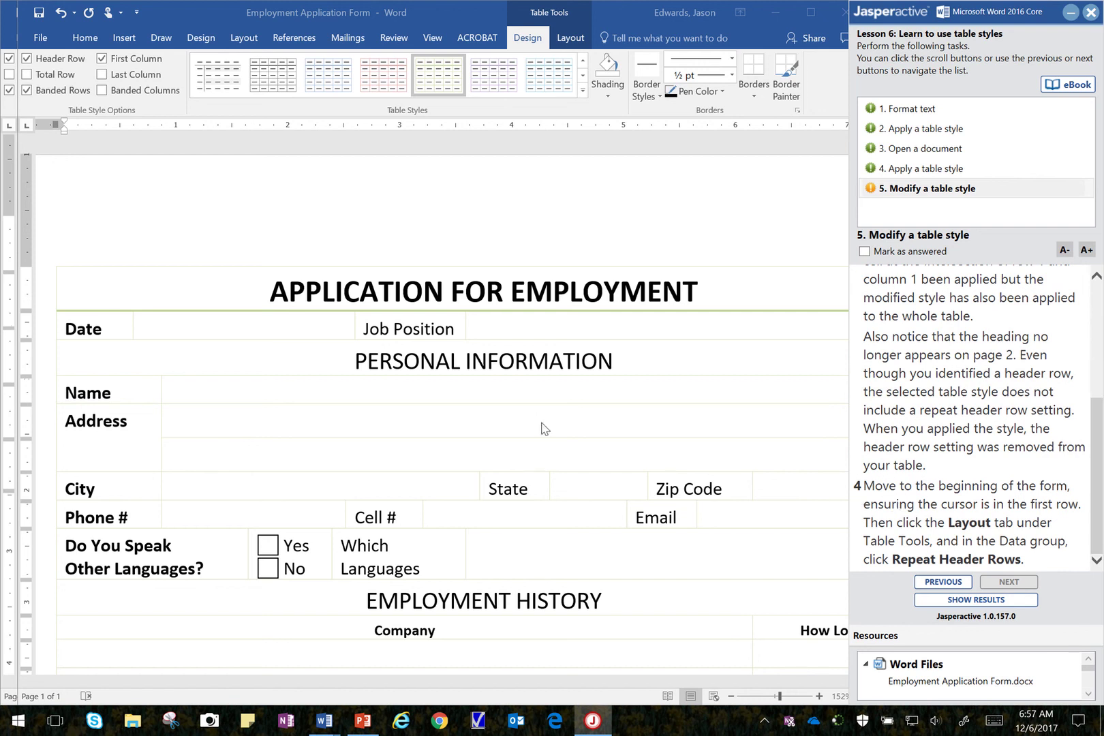
click(272, 293)
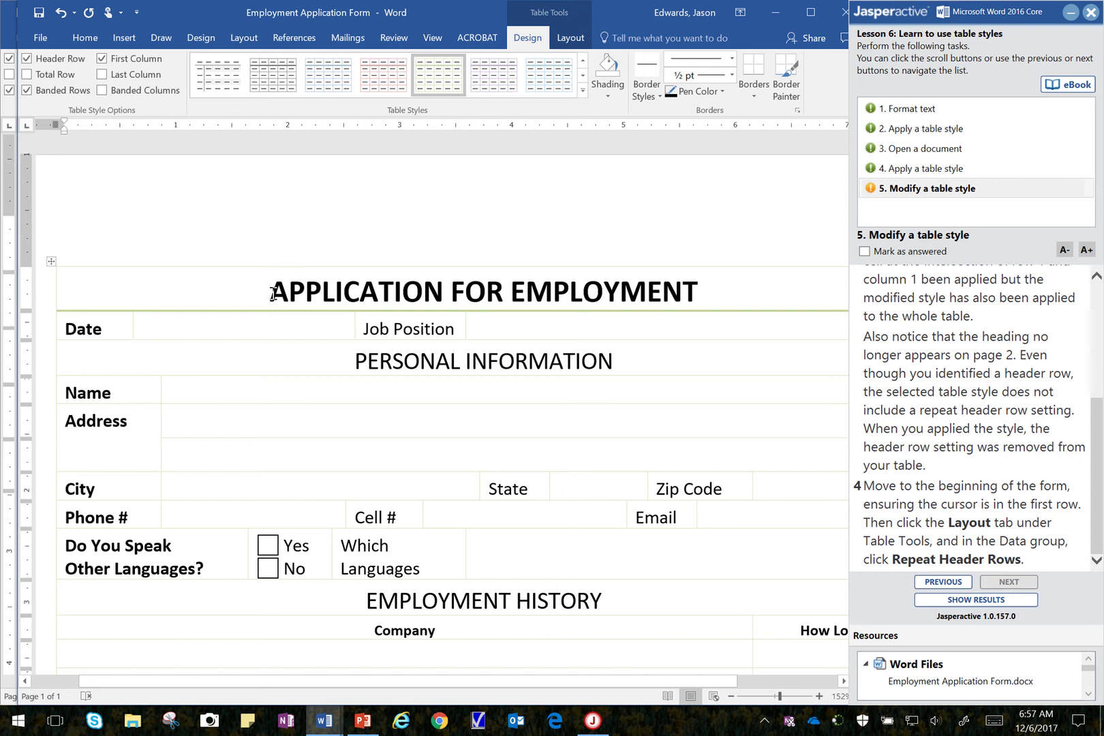
click(571, 38)
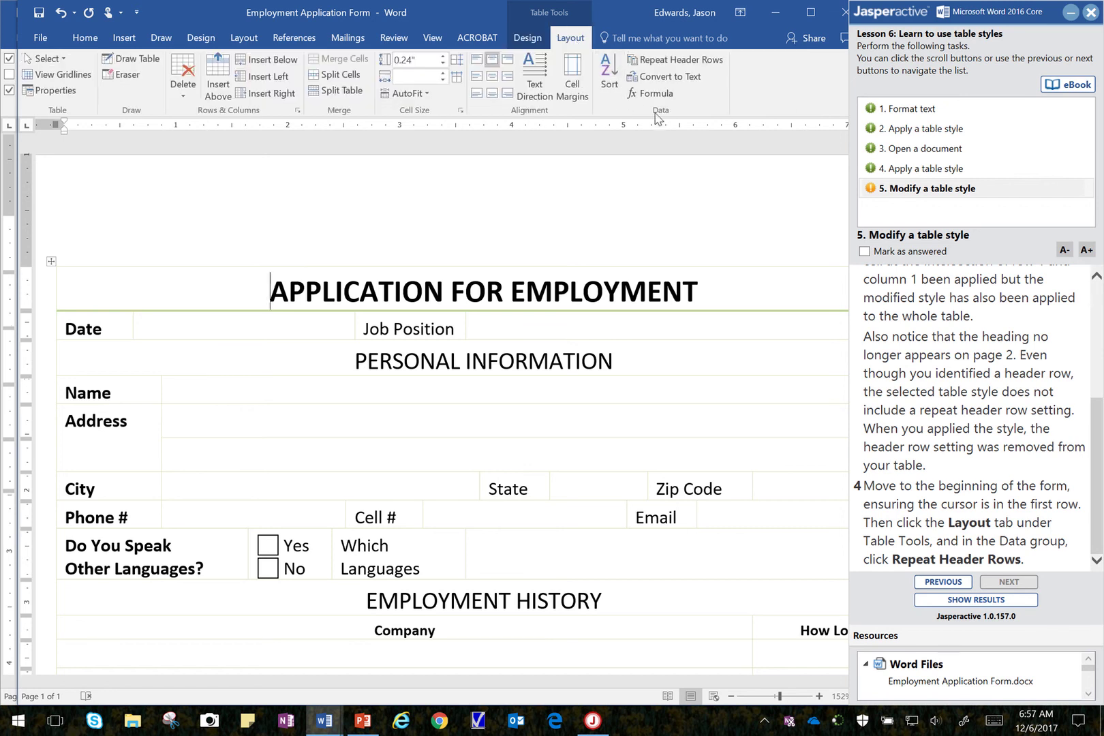
click(666, 61)
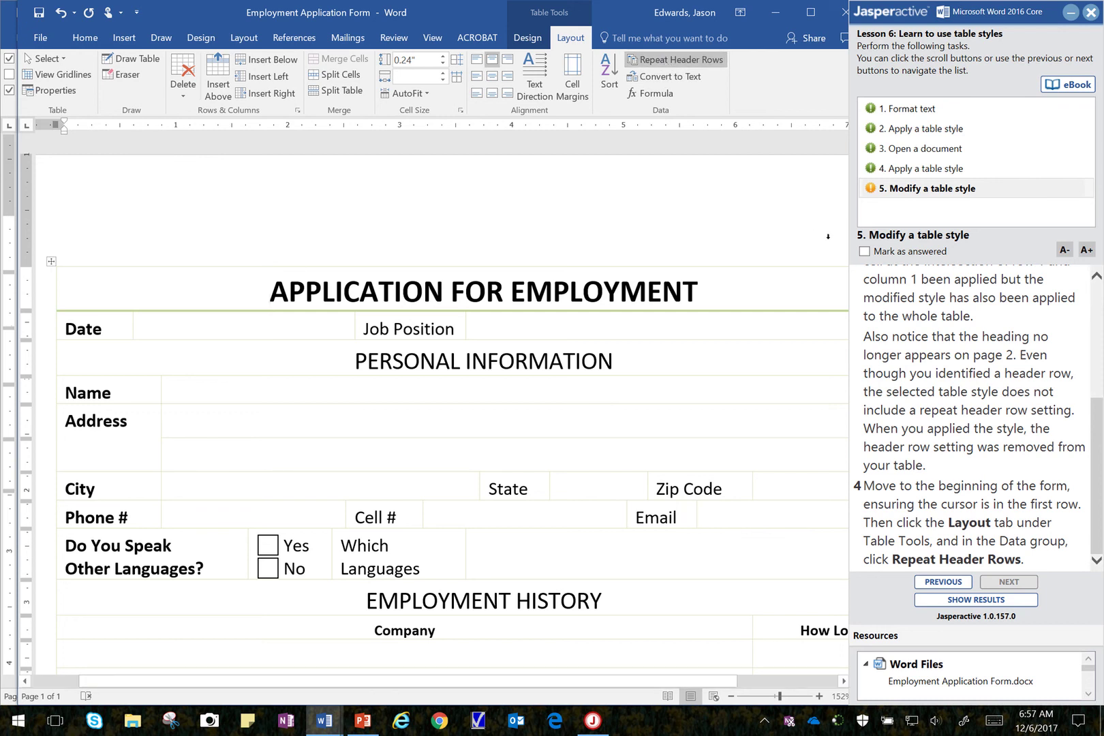
click(874, 252)
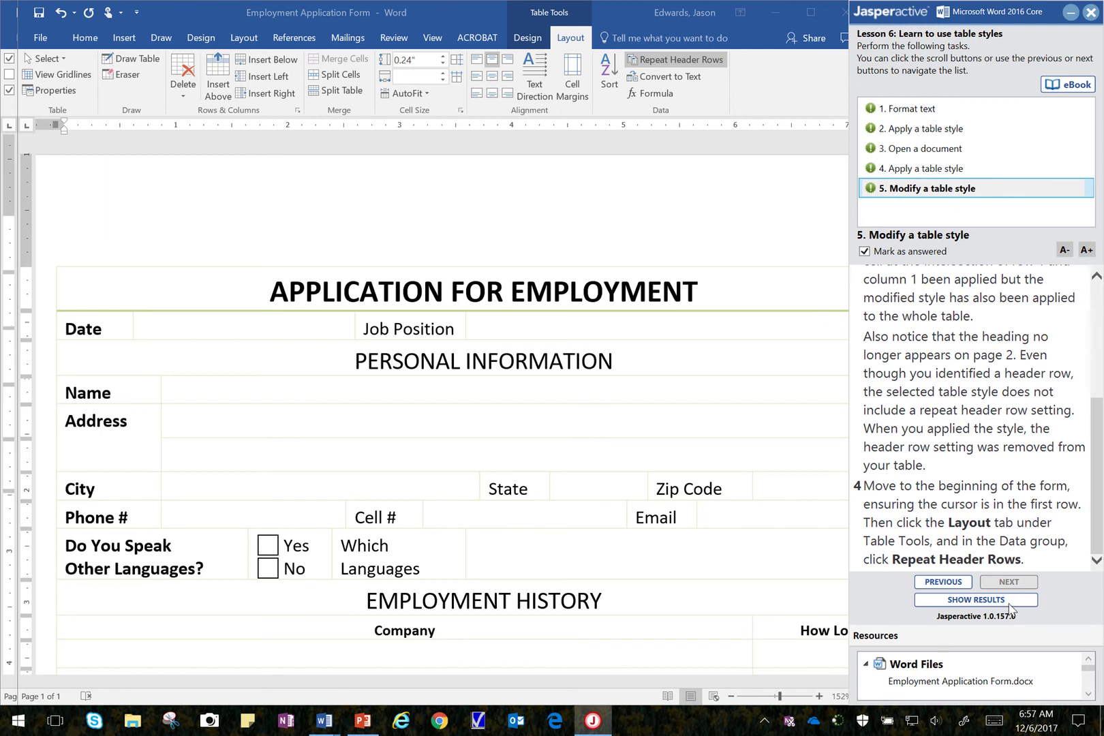
Send the exercise results, which show all five tasks correct at 100.00%.
click(1009, 604)
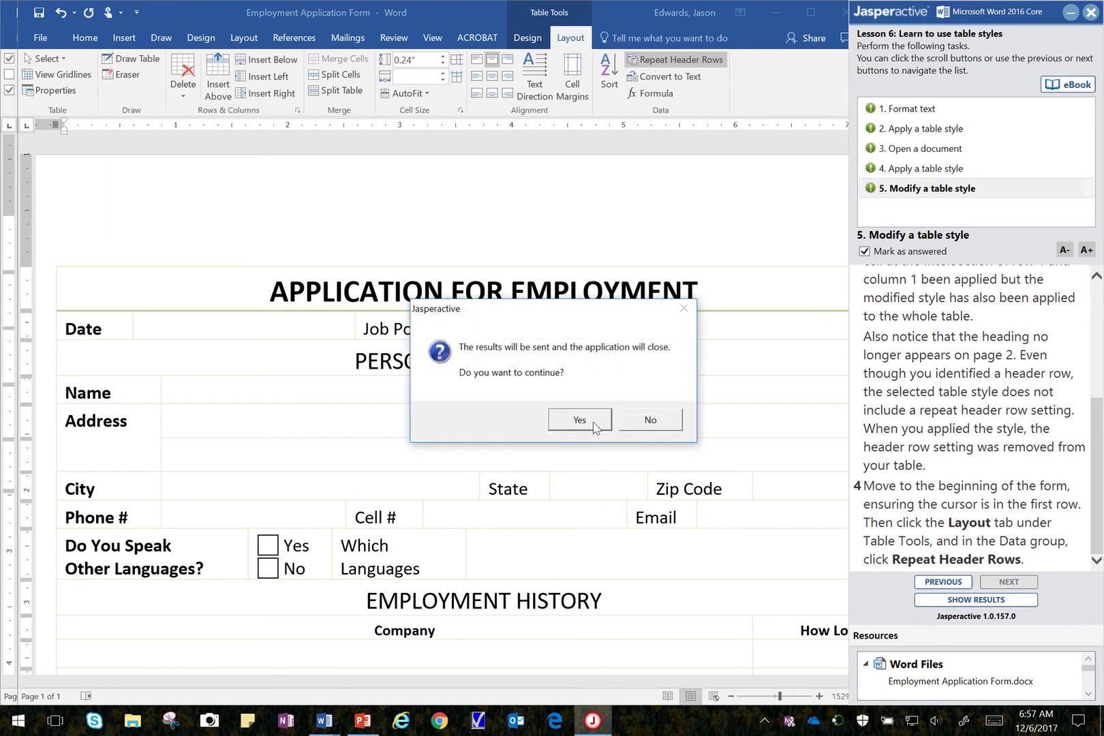
click(579, 420)
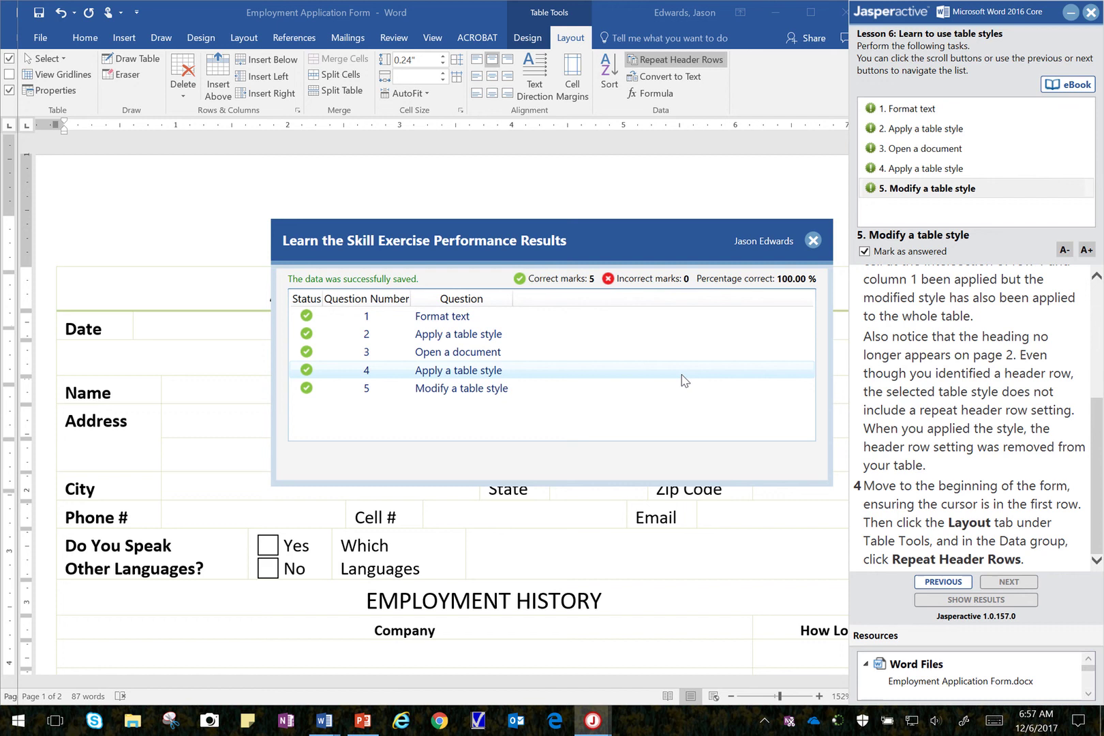
mouse_move(626, 11)
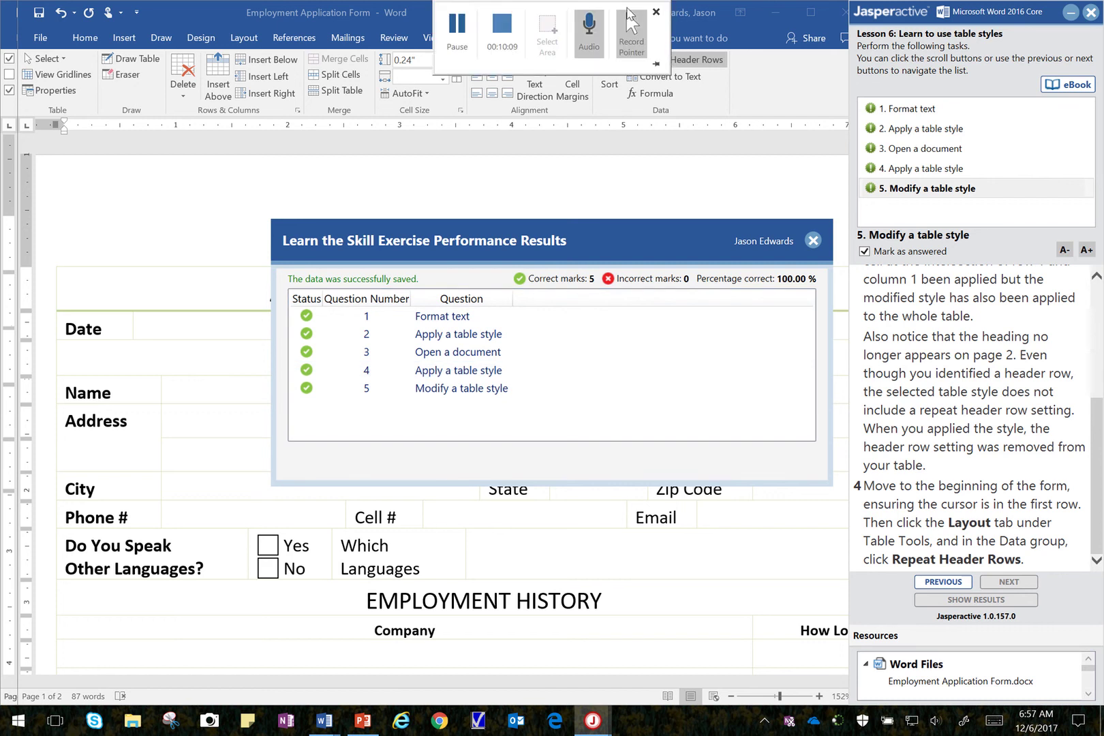